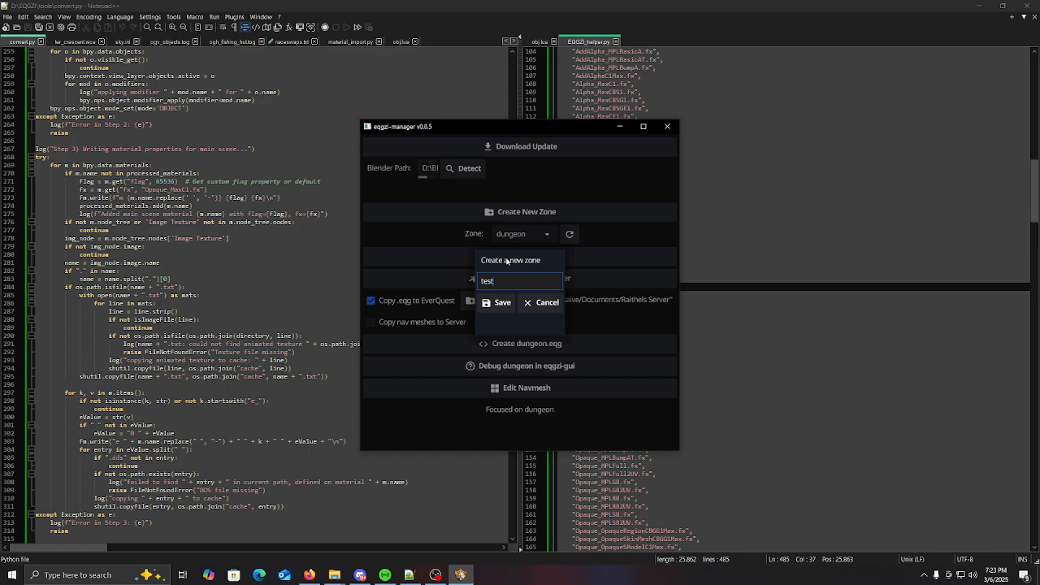
Create the new zone named test and open its folder
left_click(498, 303)
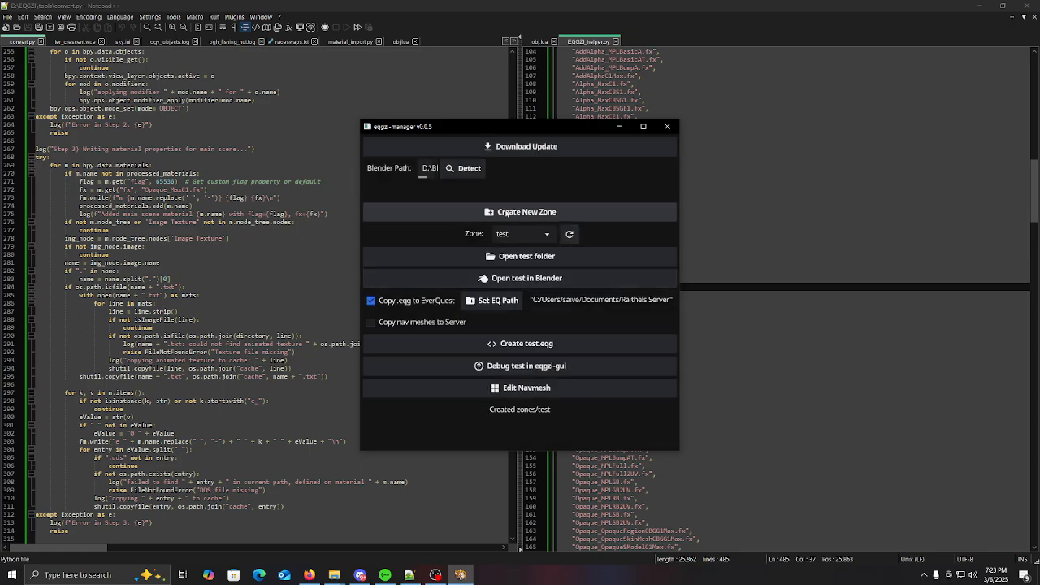
left_click(510, 257)
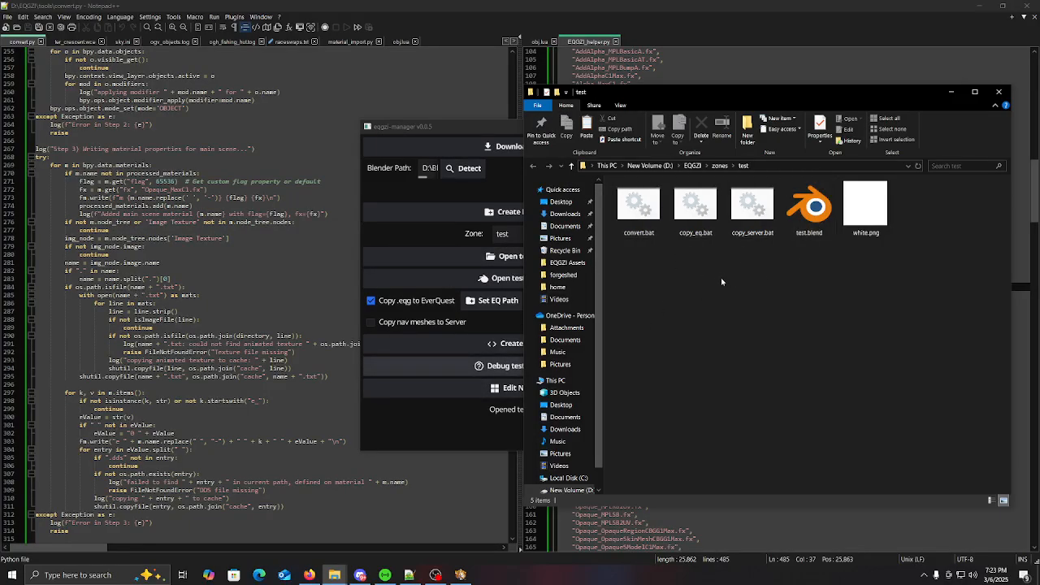
Copy og_grass01.dds from the EQGZI Assets folder into the test zone folder
left_click(561, 263)
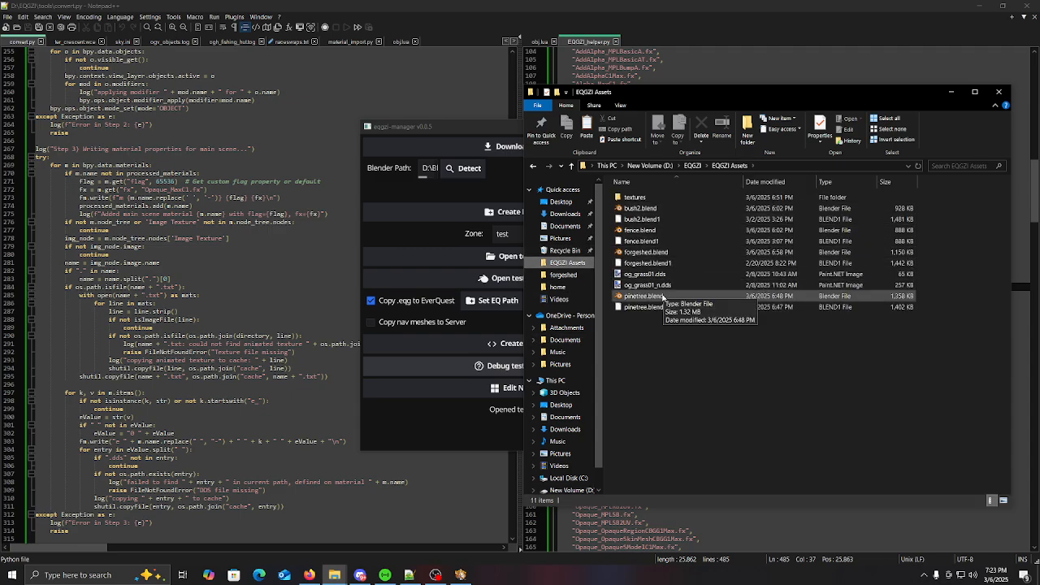
left_click(623, 275)
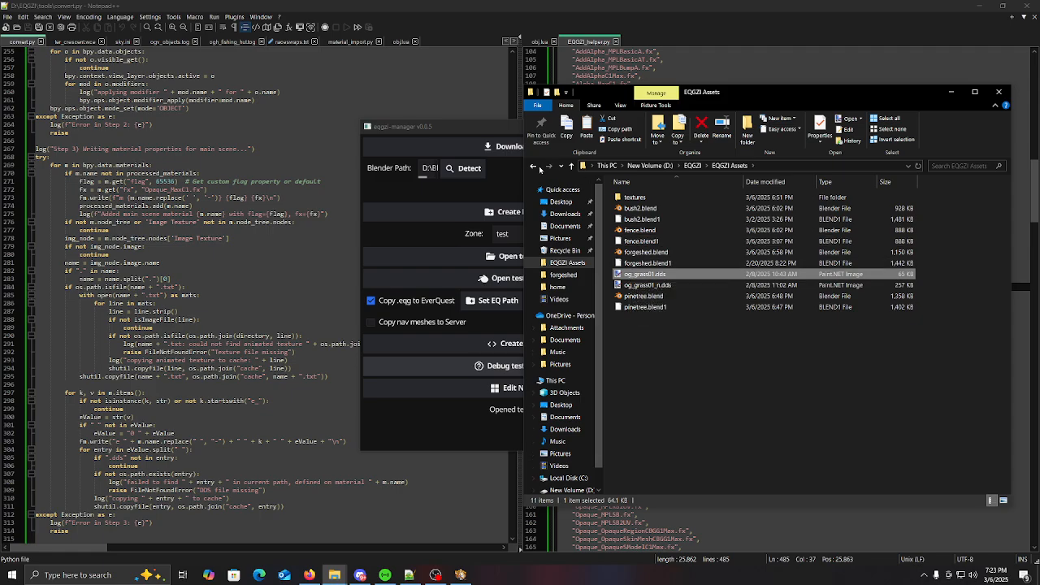
left_click(534, 165)
right_click(678, 283)
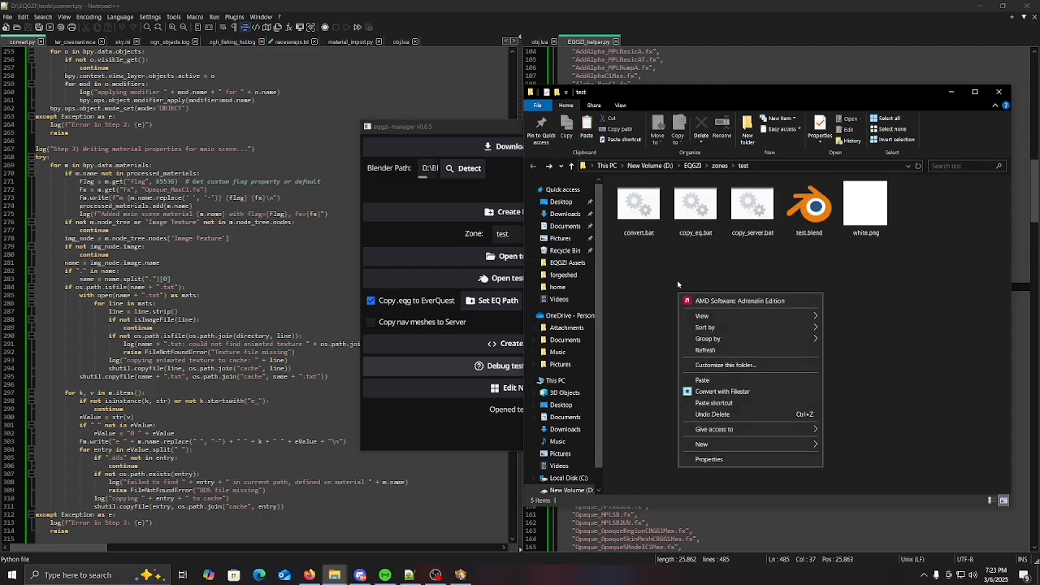
left_click(704, 380)
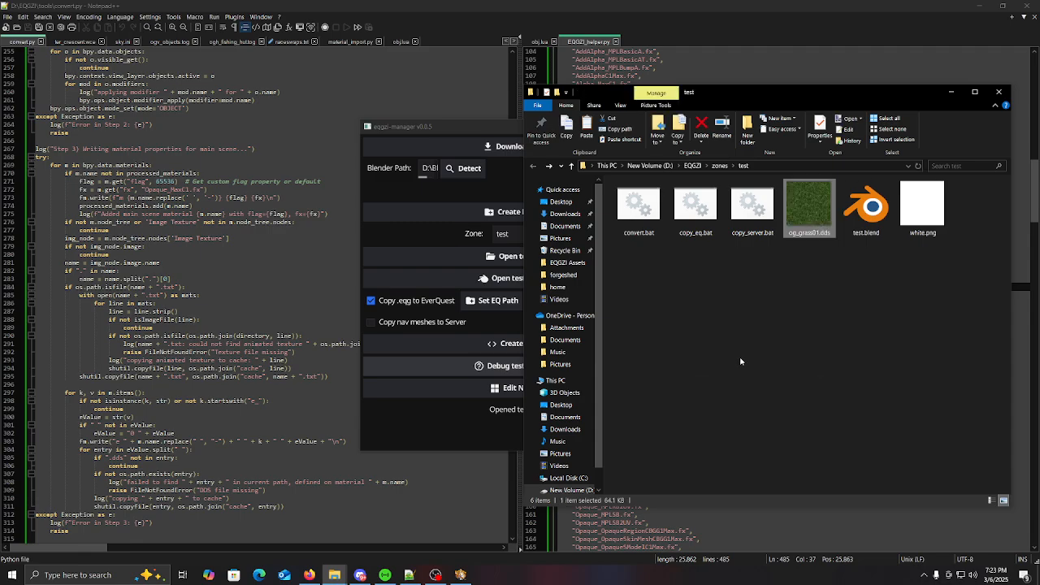
Open the test zone in Blender from eqgzi-manager and move the default cube up 1 m along the Z axis
left_click(467, 129)
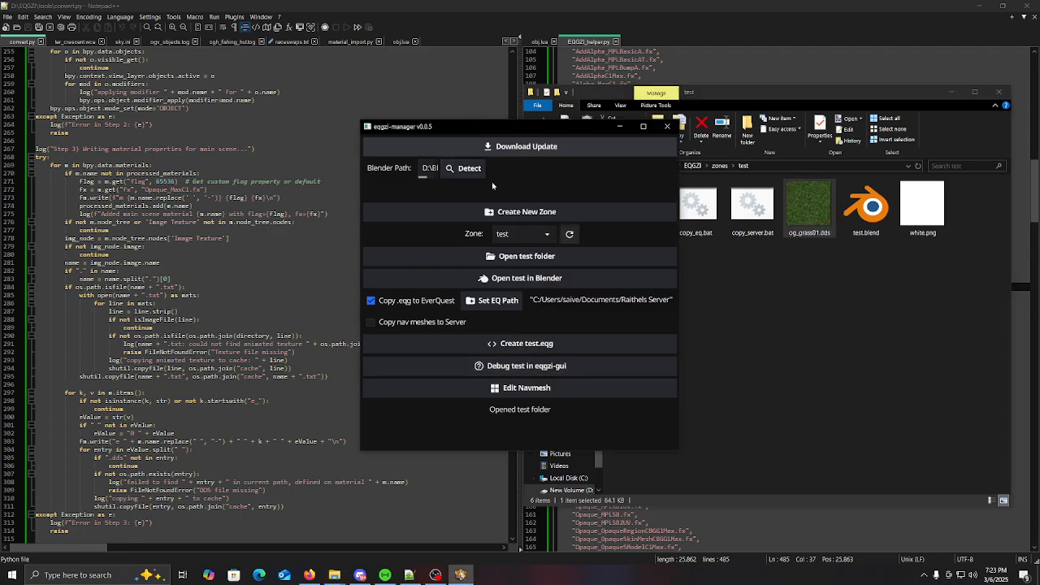
left_click(529, 280)
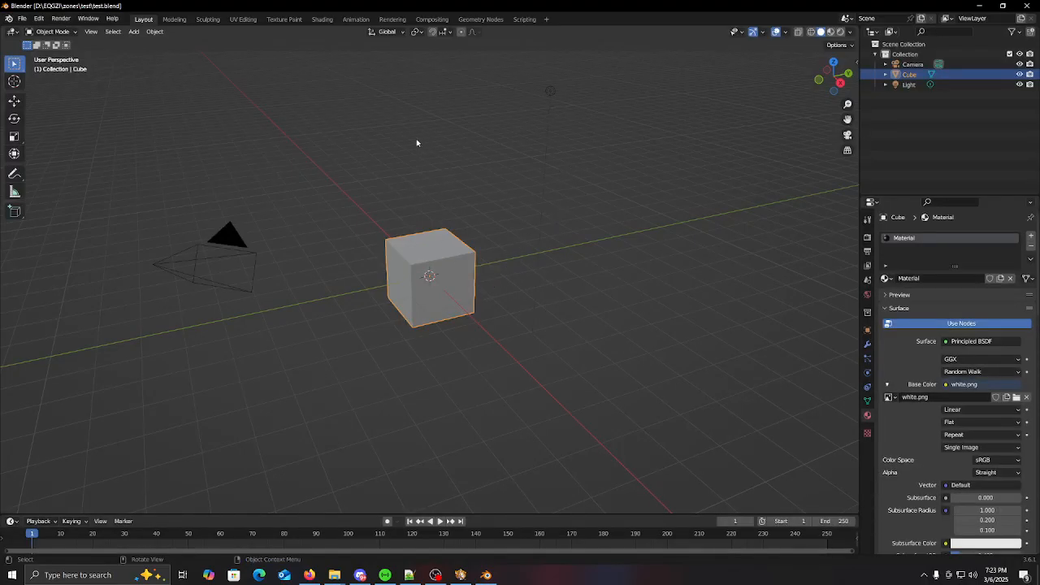
left_click(432, 251)
key("g")
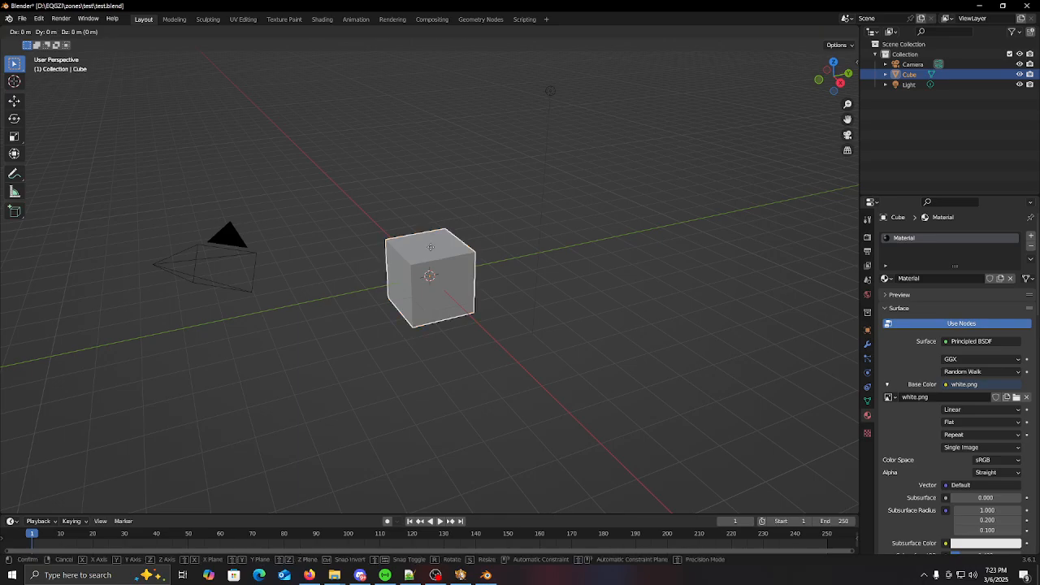
type("z")
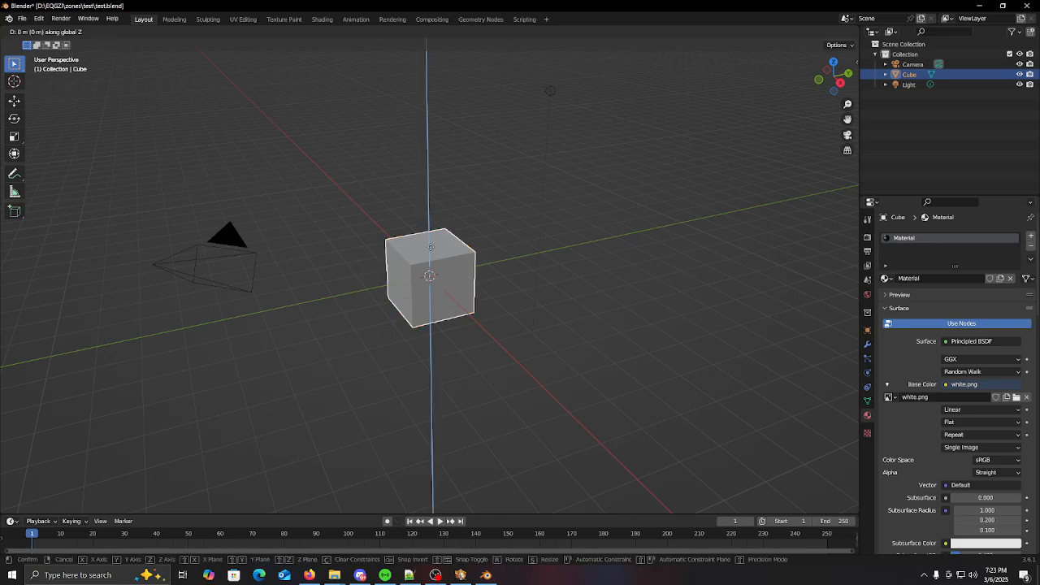
type("1")
key("Return")
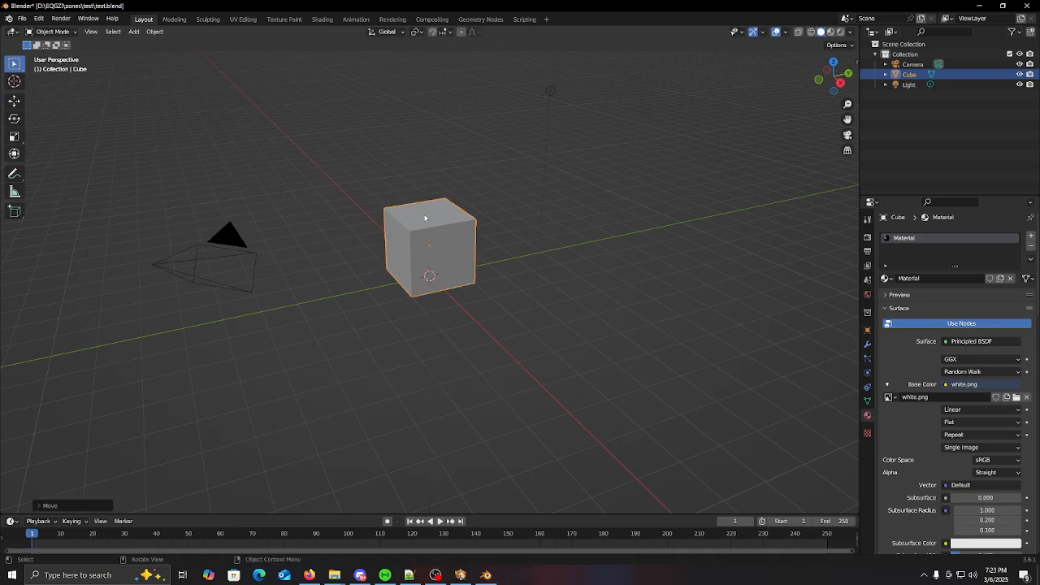
Raise the cube's top face 2 m along the Z axis in Edit Mode, and return to Object Mode
left_click(52, 32)
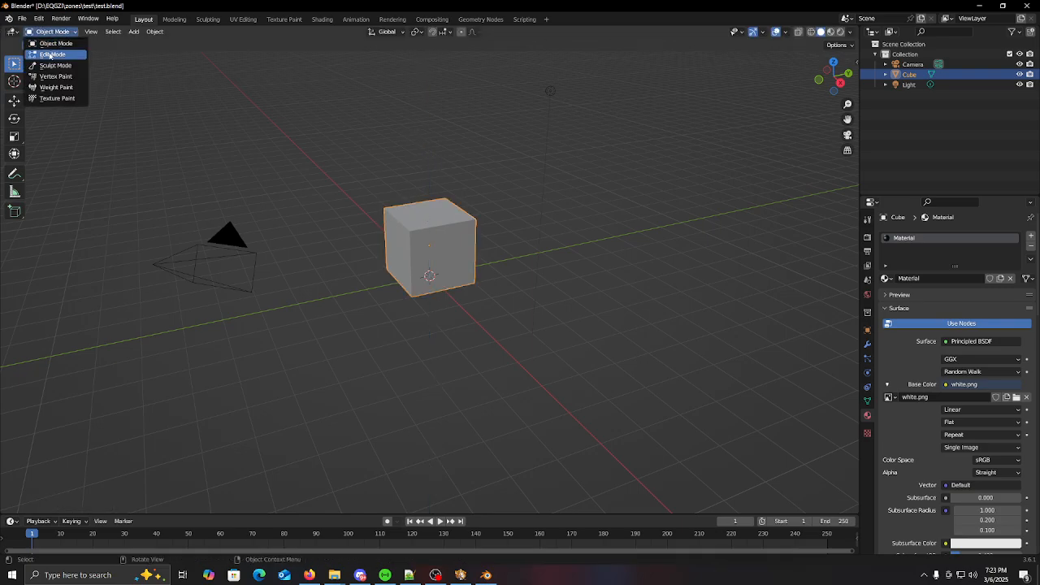
left_click(50, 55)
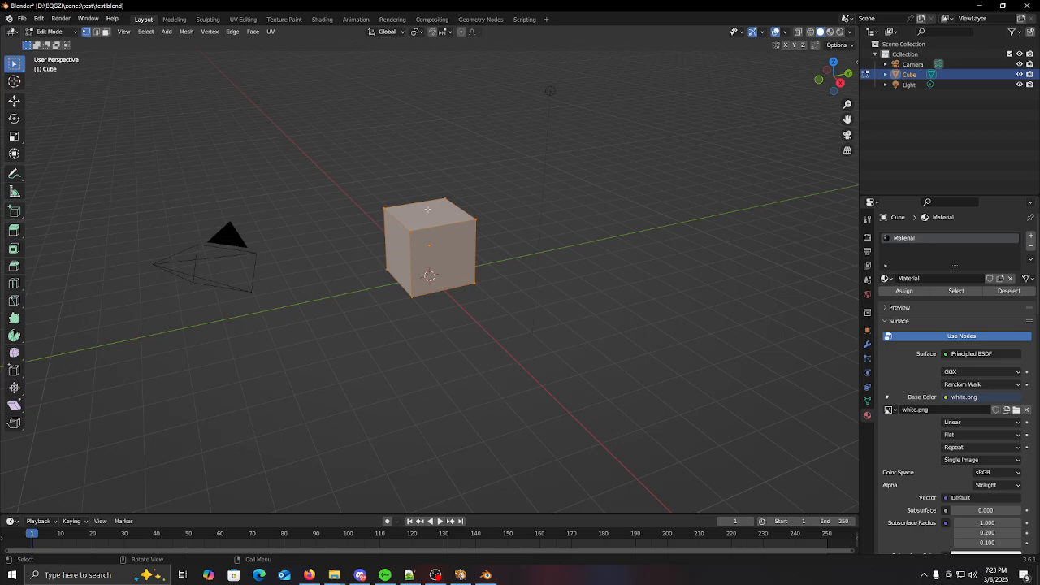
left_click(106, 33)
left_click(429, 216)
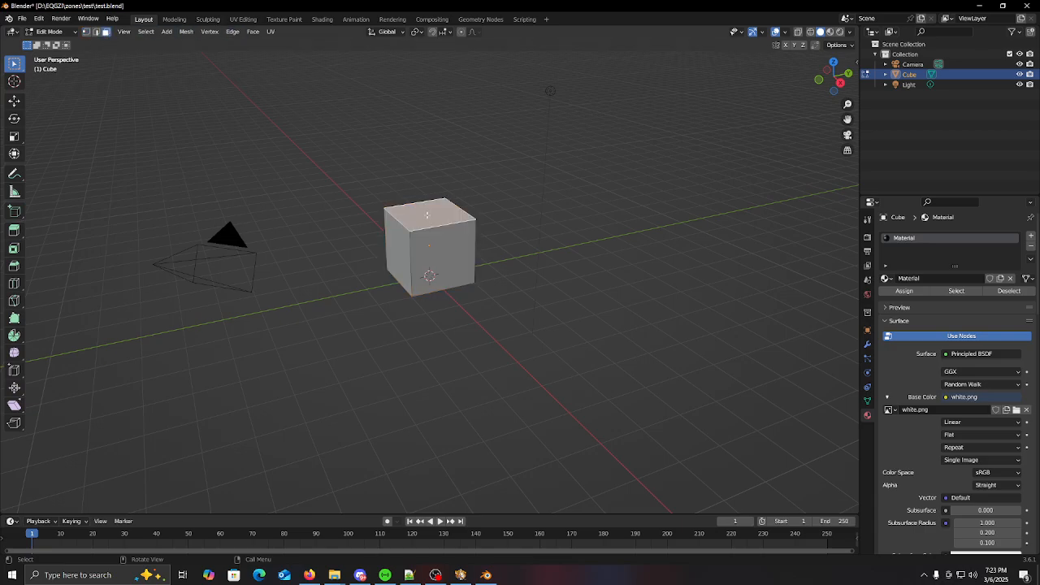
key("s")
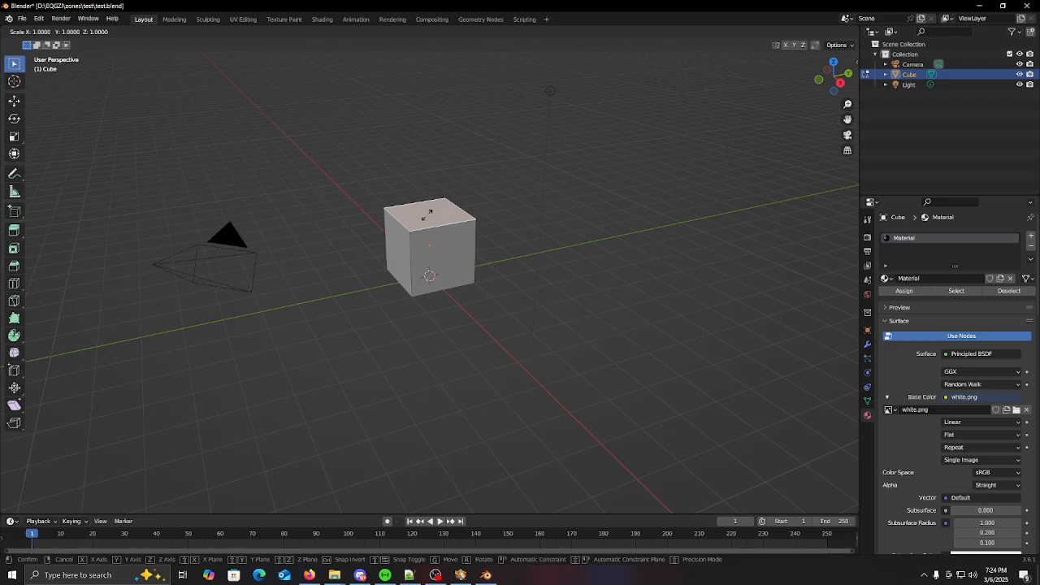
key("Escape")
type("g")
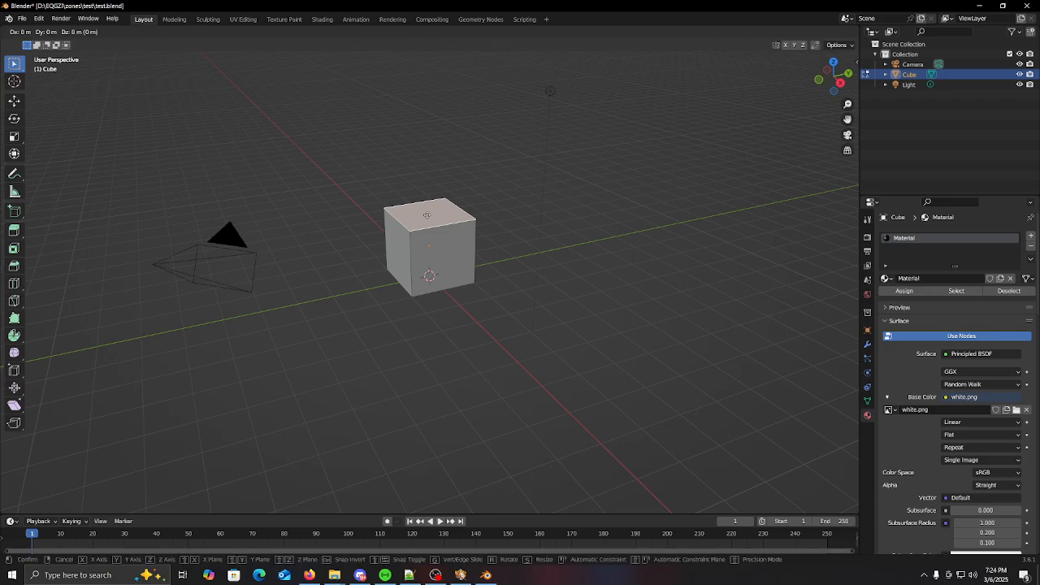
type("z2")
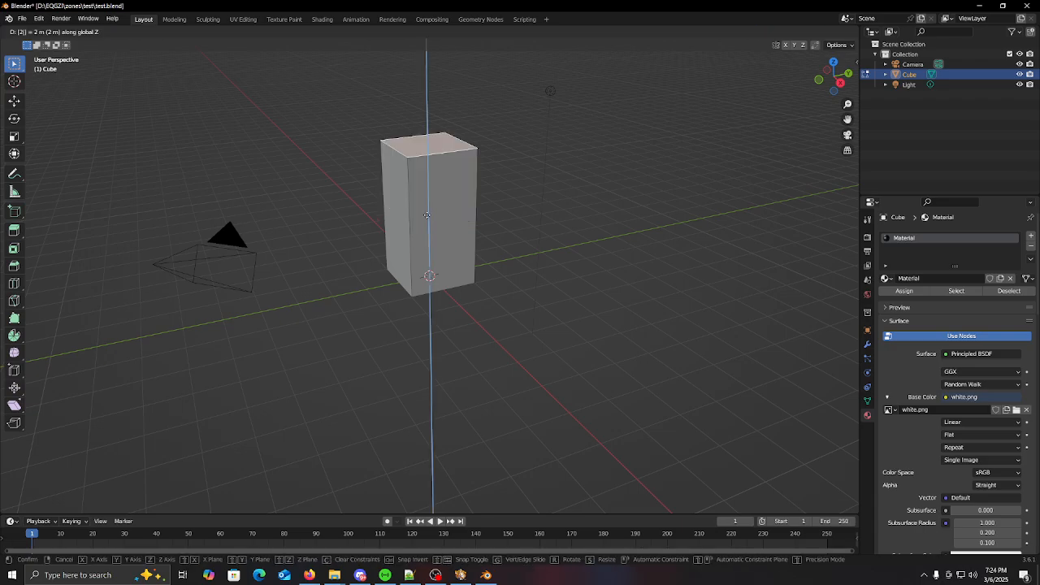
key("Return")
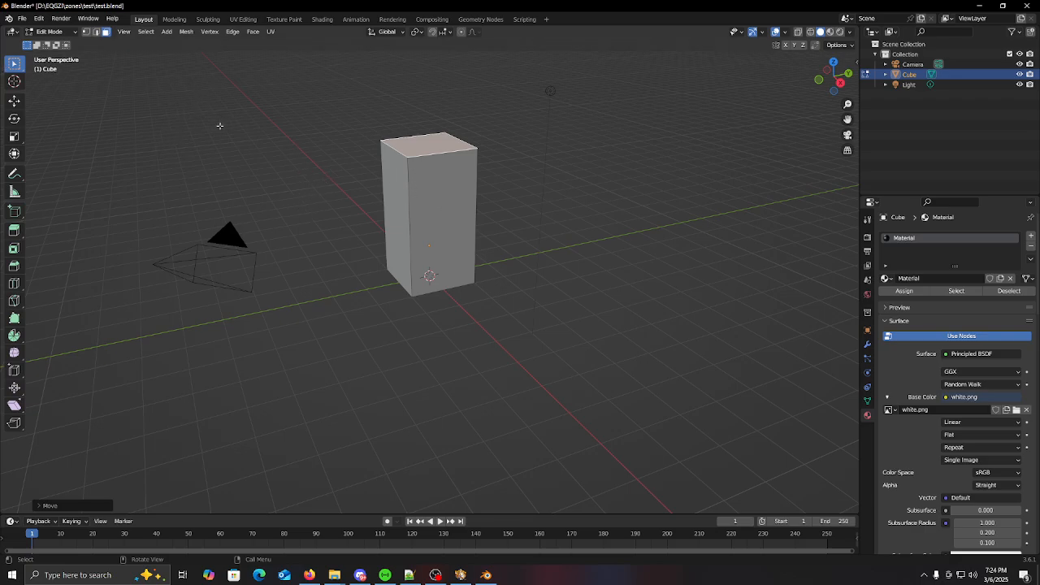
left_click(64, 32)
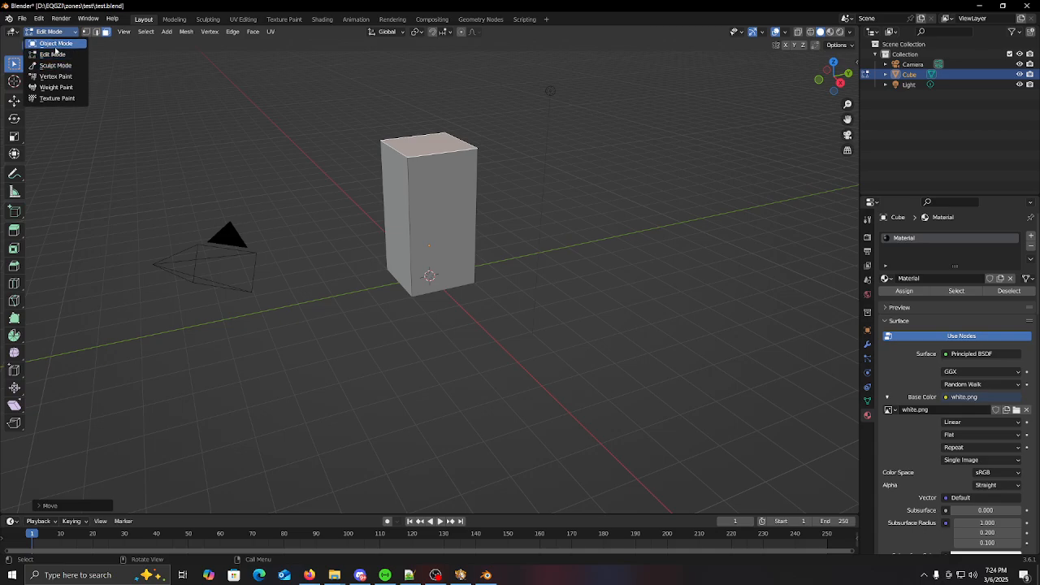
left_click(57, 45)
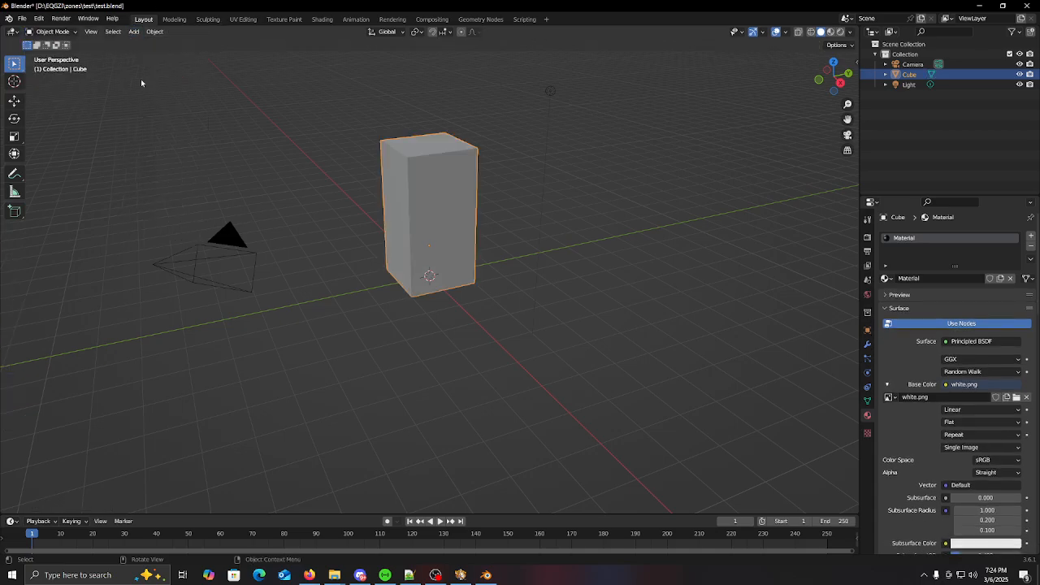
Add a plane mesh at the origin and scale it by 200
left_click(130, 31)
mouse_move(150, 43)
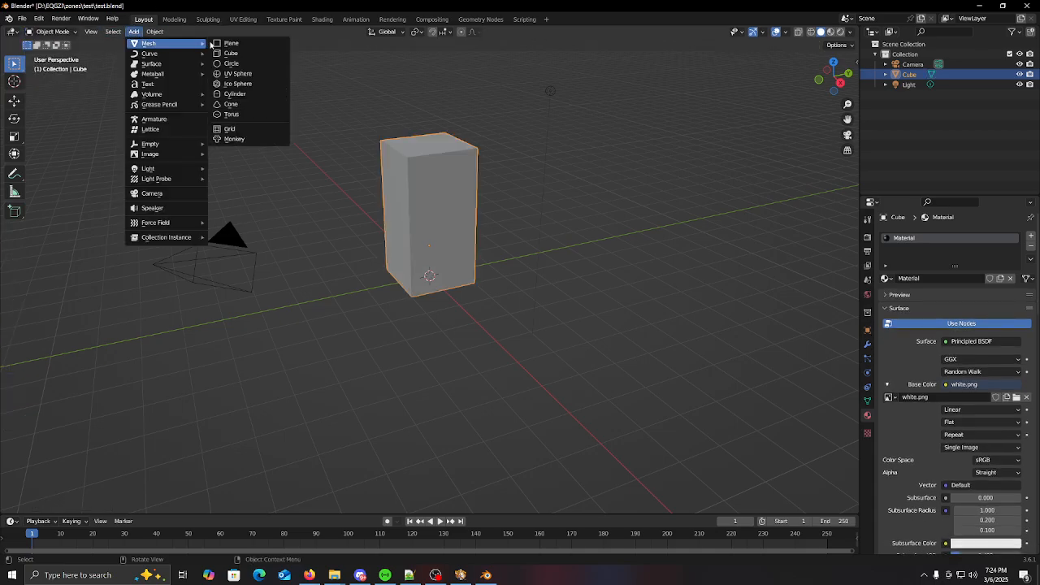
left_click(229, 44)
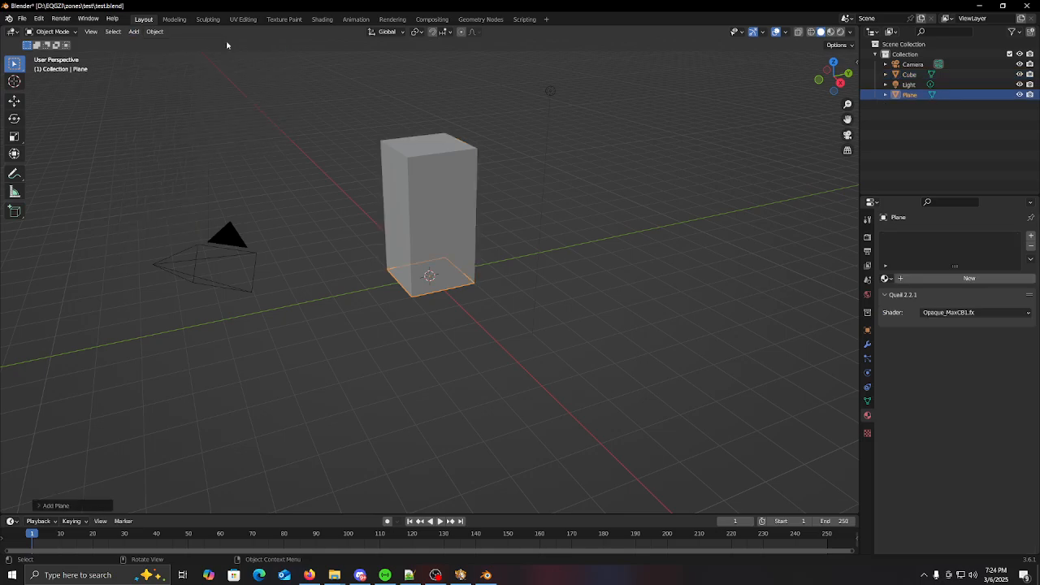
key("s")
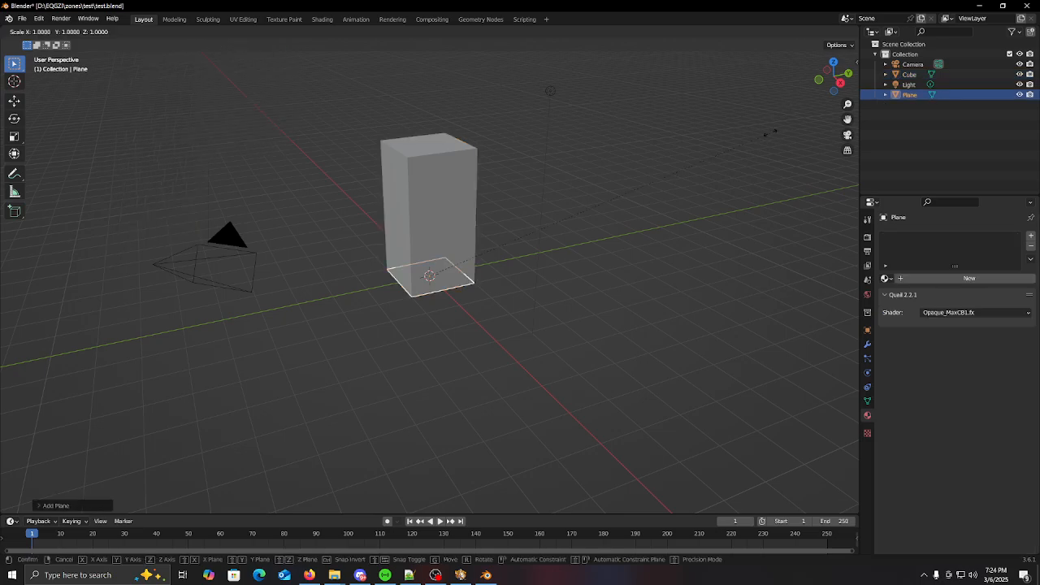
type("200")
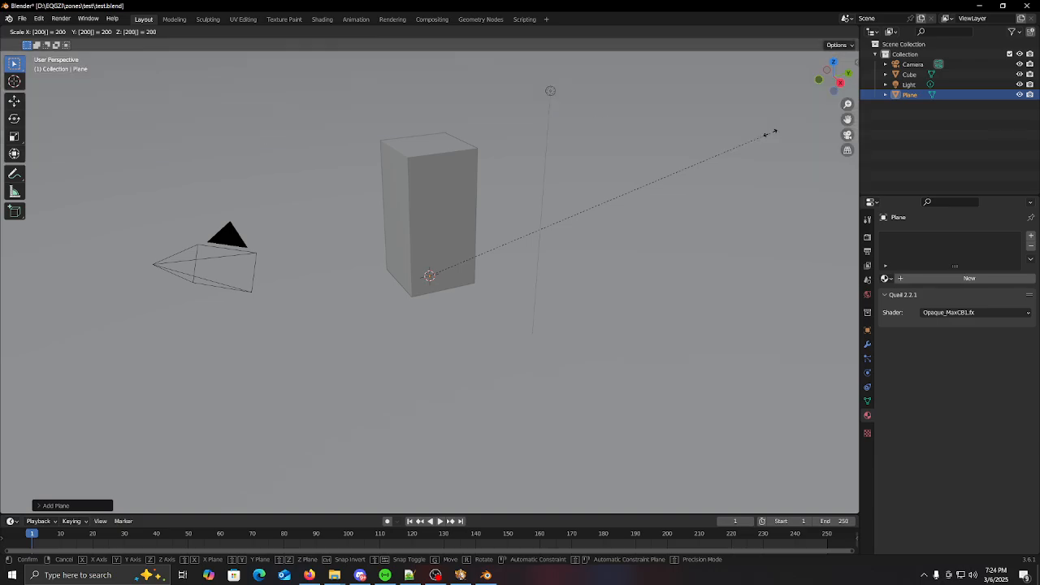
key("Return")
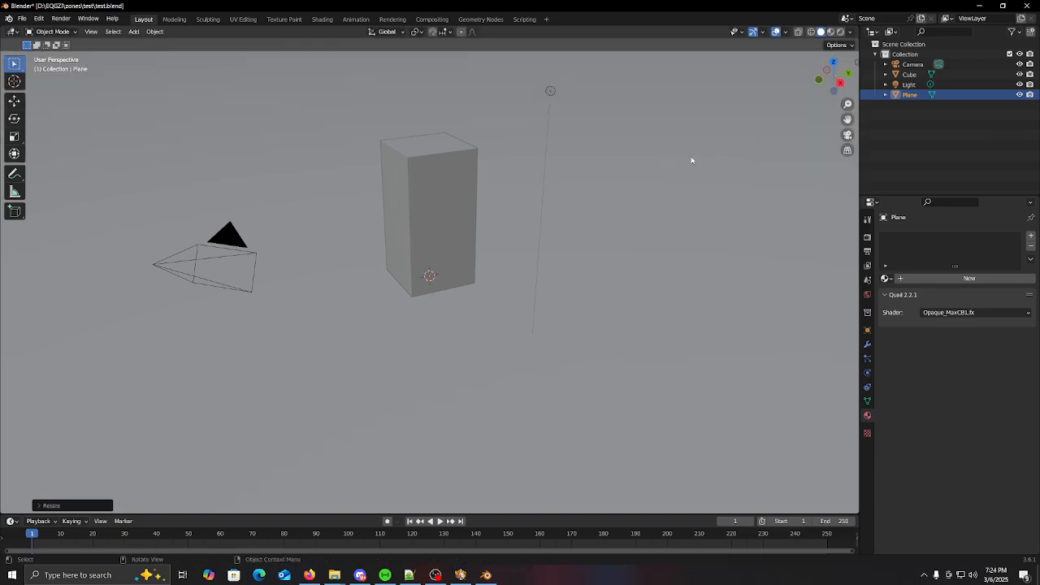
Rename the plane object as ground
double_click(910, 96)
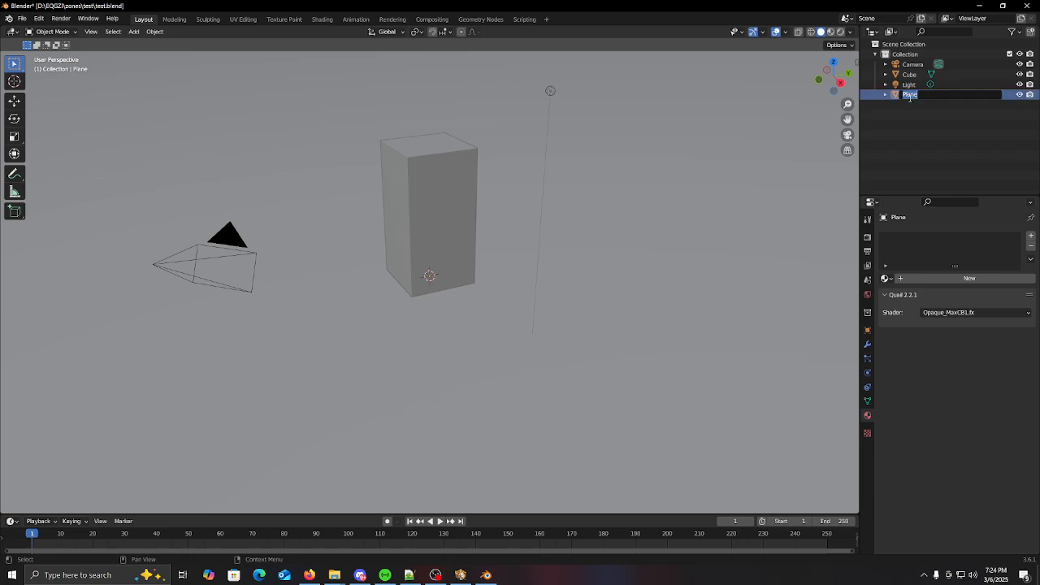
type("ground")
key("Return")
Give the ground plane a new material whose base color is an image texture using og_grass01.dds
left_click(886, 84)
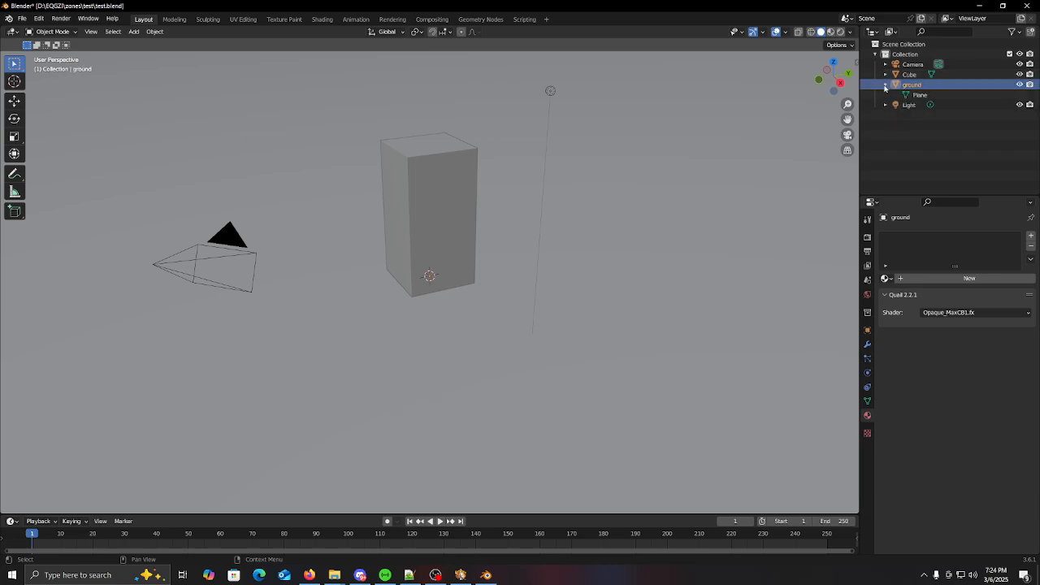
left_click(915, 96)
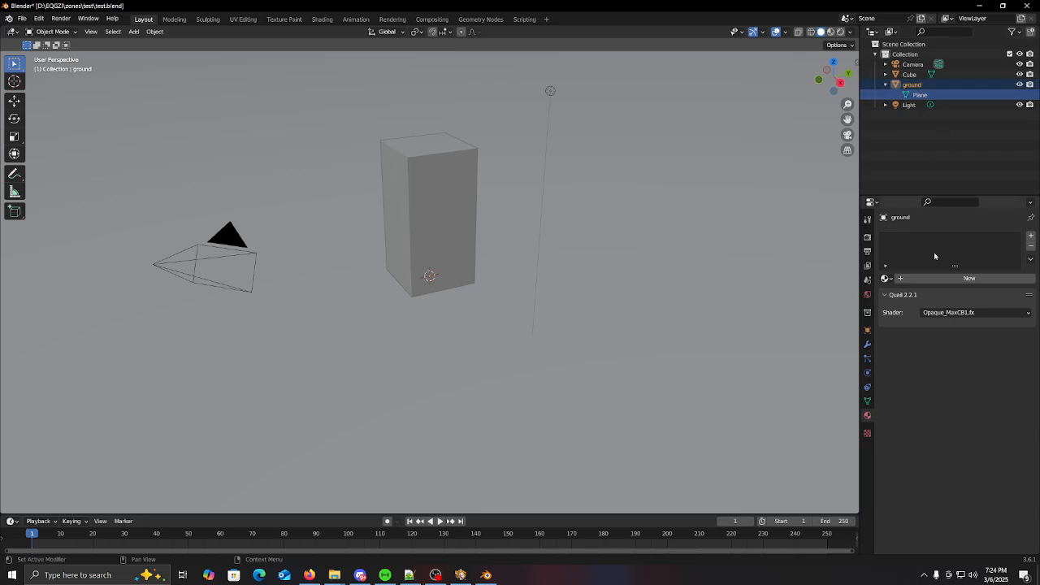
left_click(926, 279)
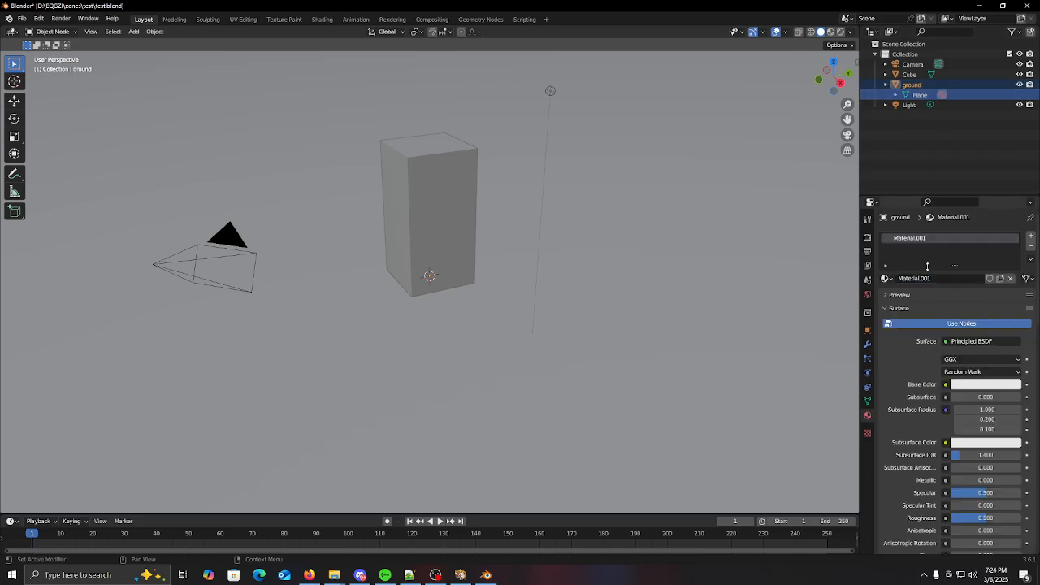
left_click(946, 386)
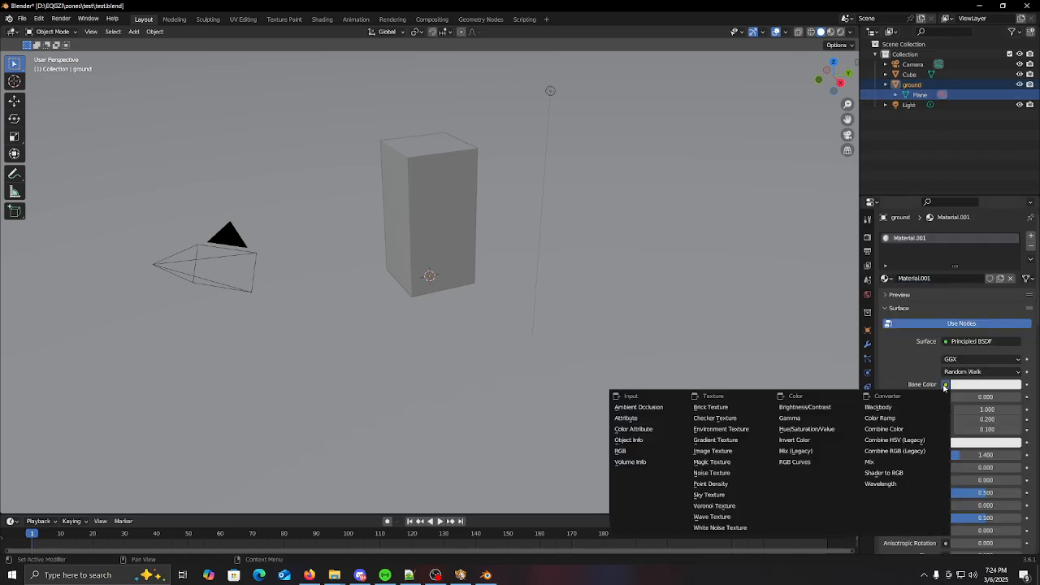
left_click(947, 387)
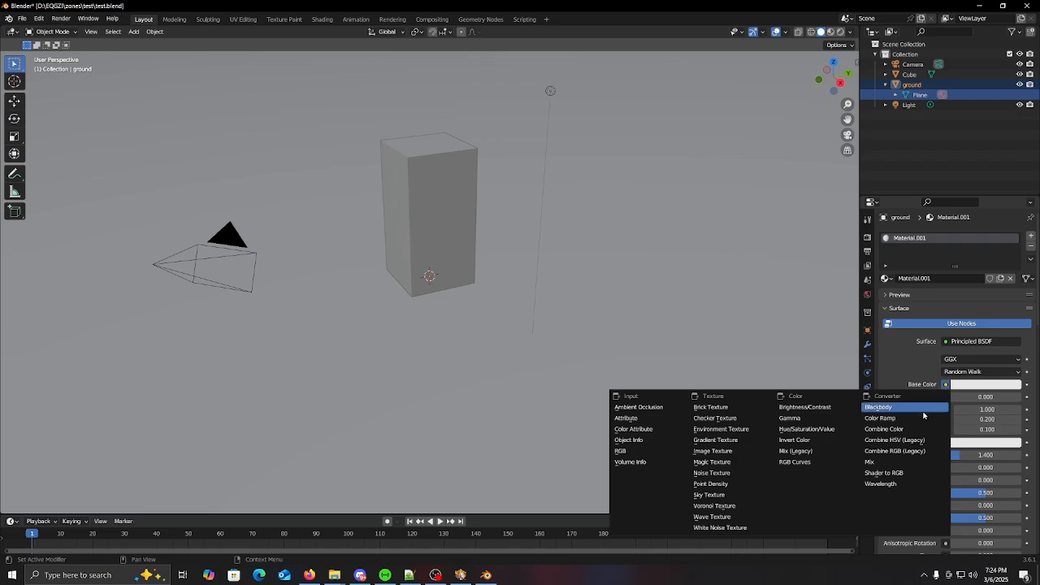
left_click(713, 451)
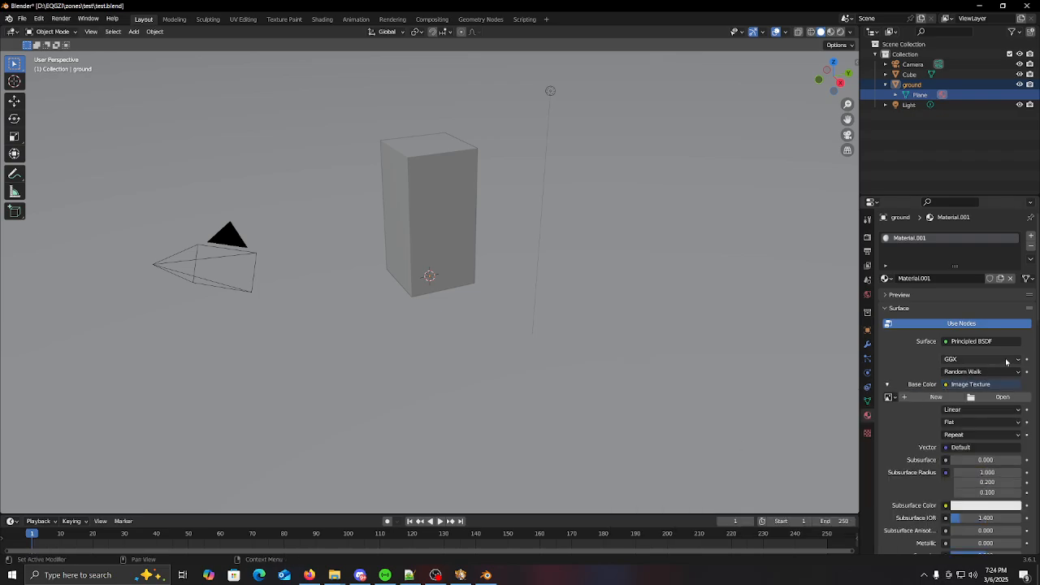
left_click(1003, 397)
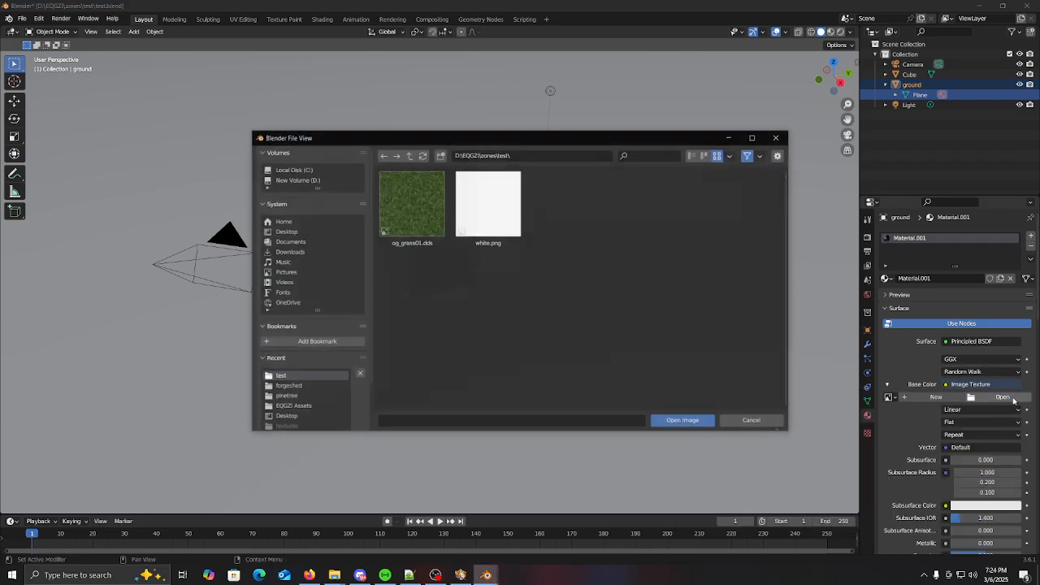
left_click(426, 209)
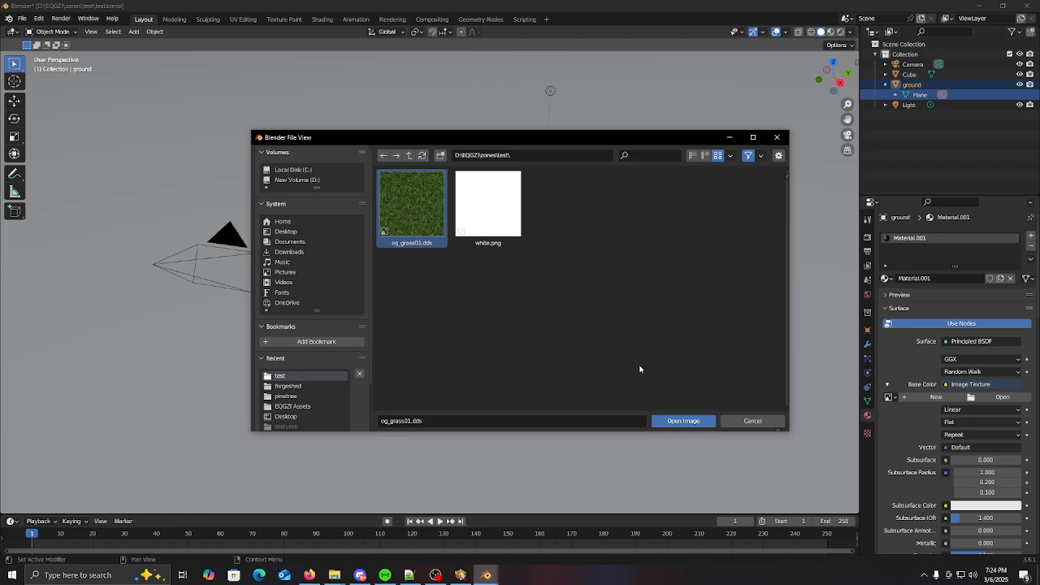
left_click(668, 421)
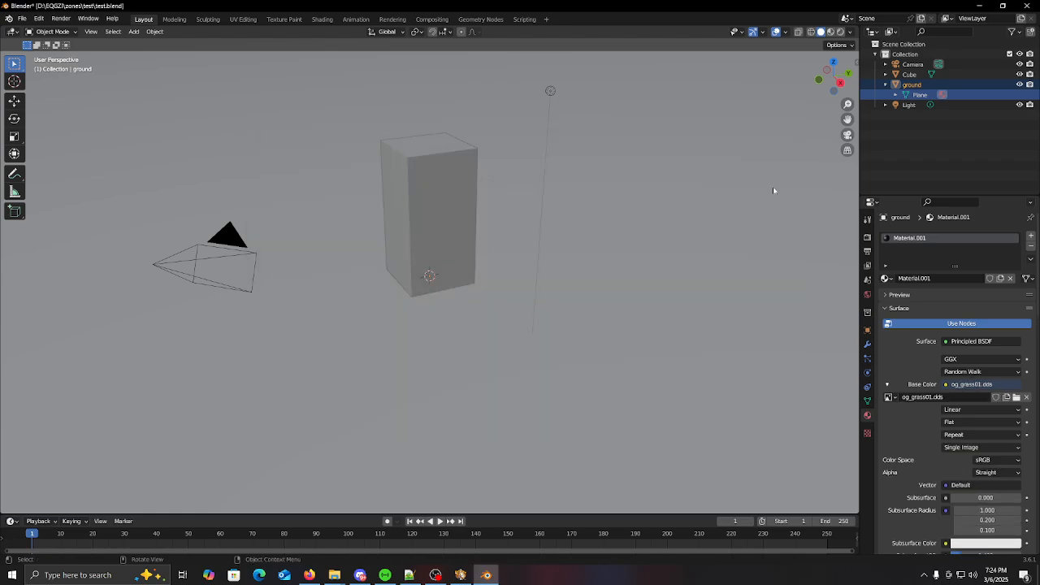
Show the scene in Material Preview shading and view the grass-textured ground from farther away
left_click(831, 32)
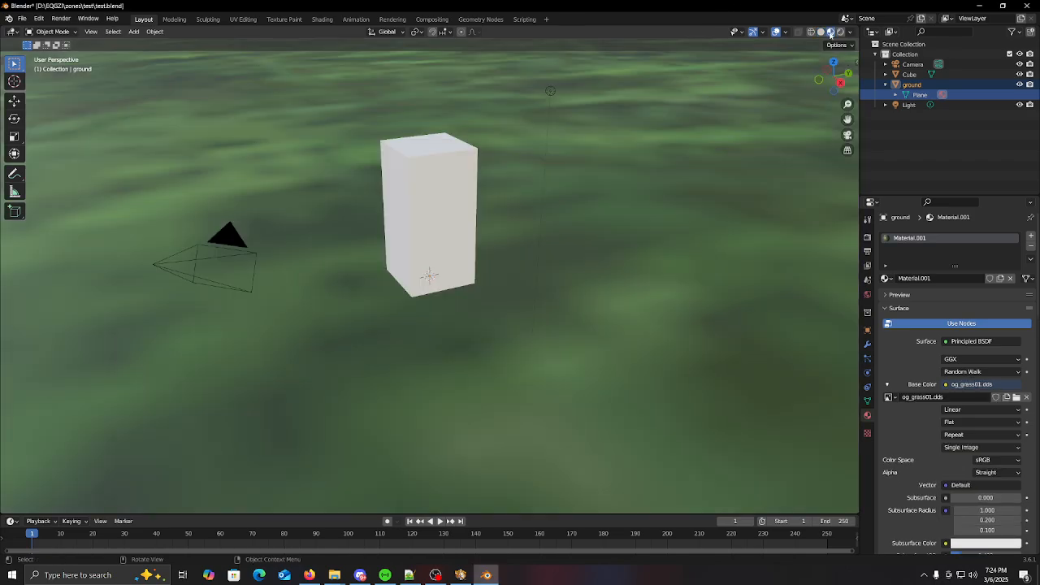
key("shift+grave")
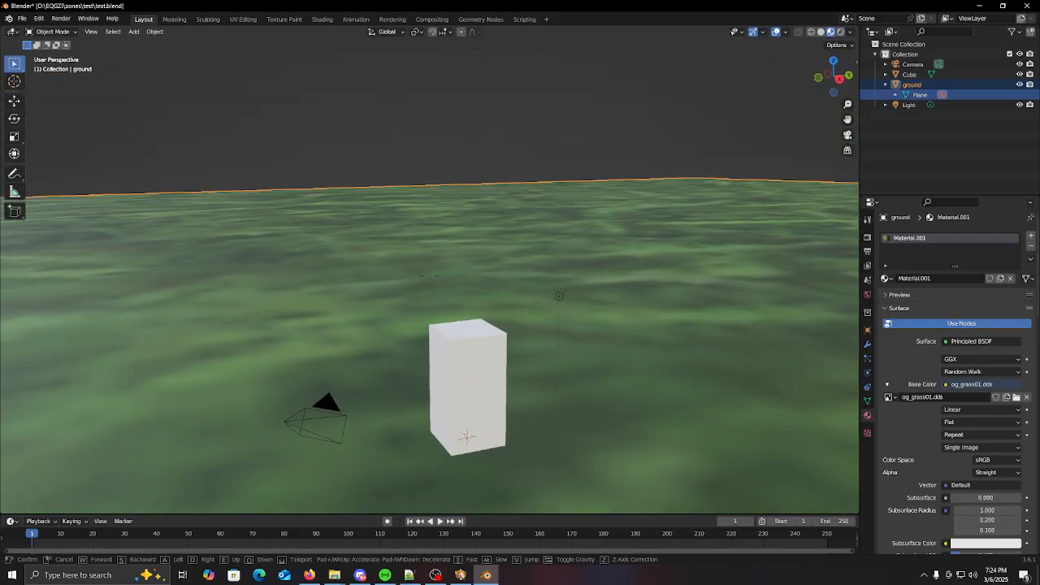
key("s")
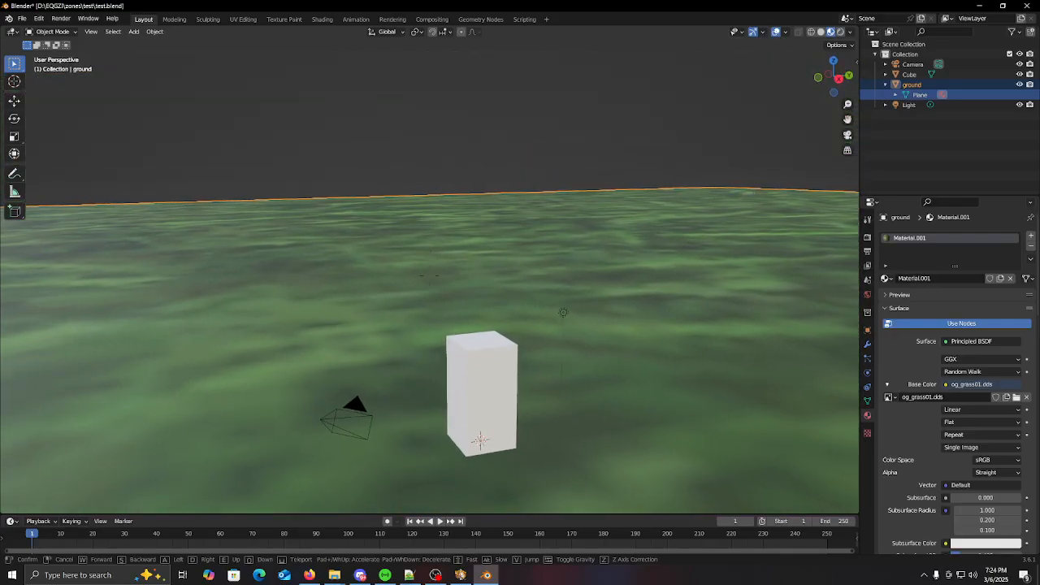
scroll(429, 276, "up", 20)
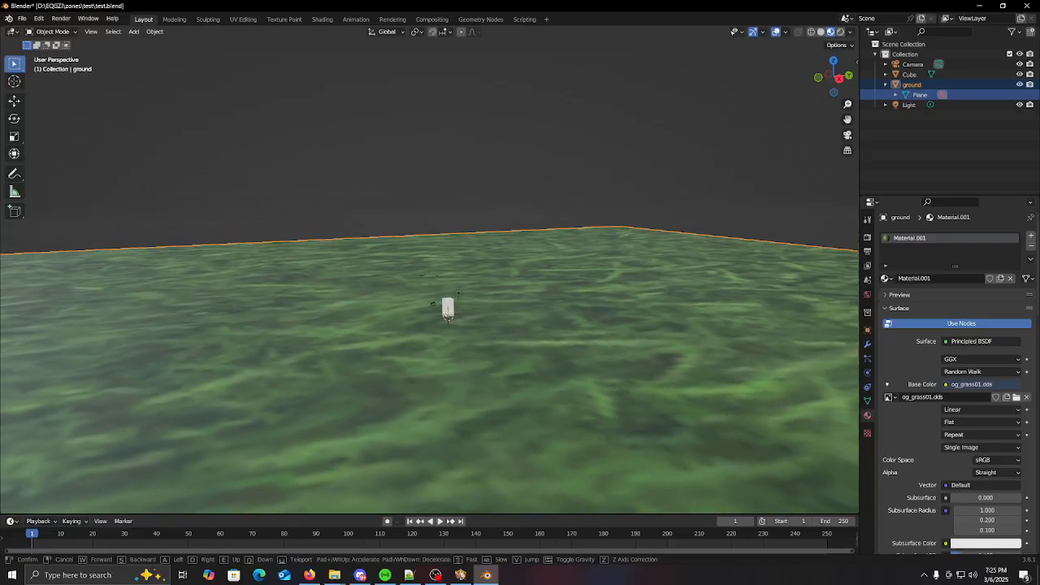
left_click(726, 235)
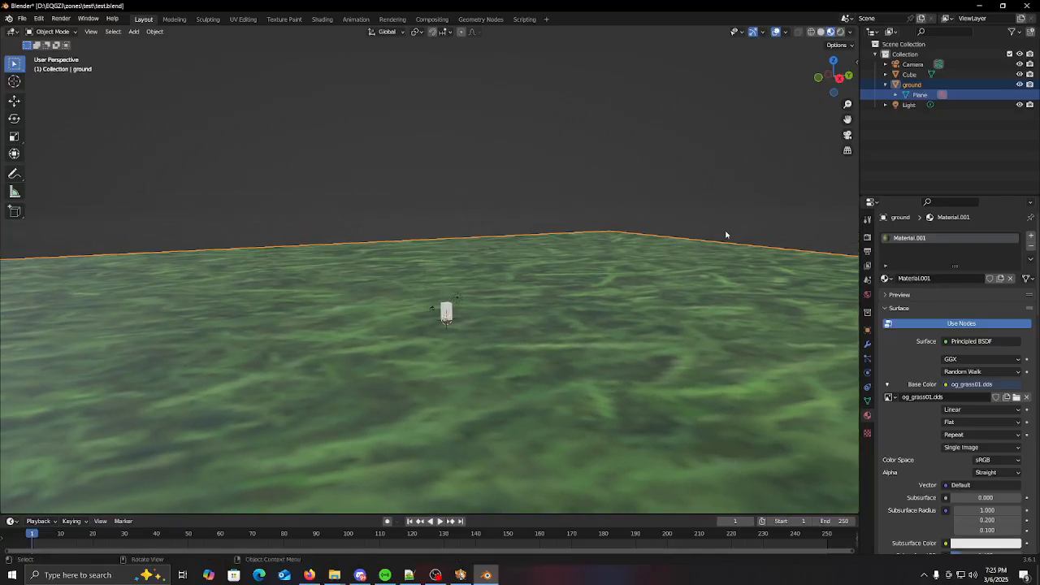
Delete the light and the camera, and remove the collection while keeping the cube and ground in the scene
left_click(904, 106)
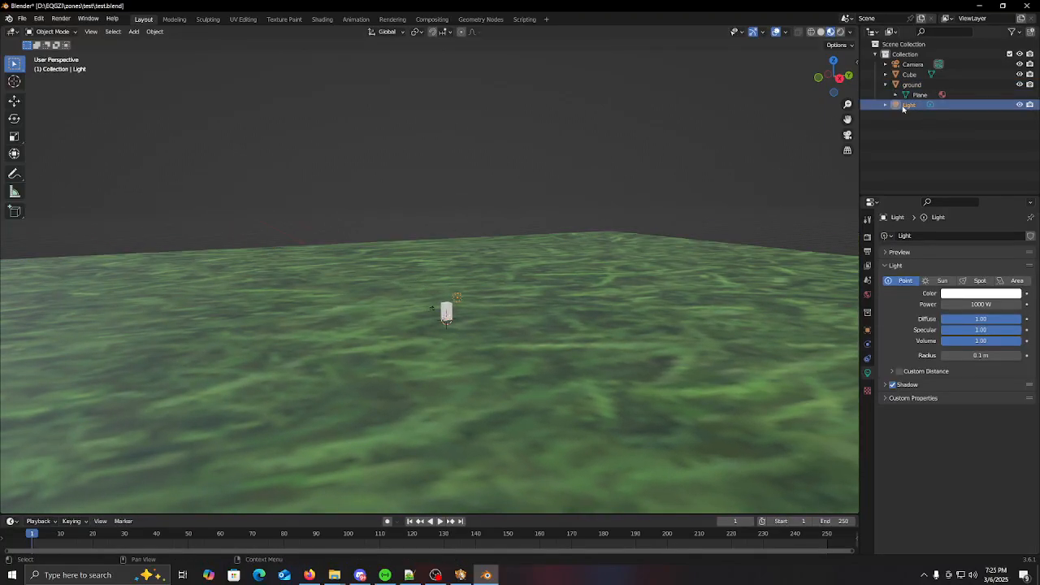
key("x")
left_click(912, 65)
key("x")
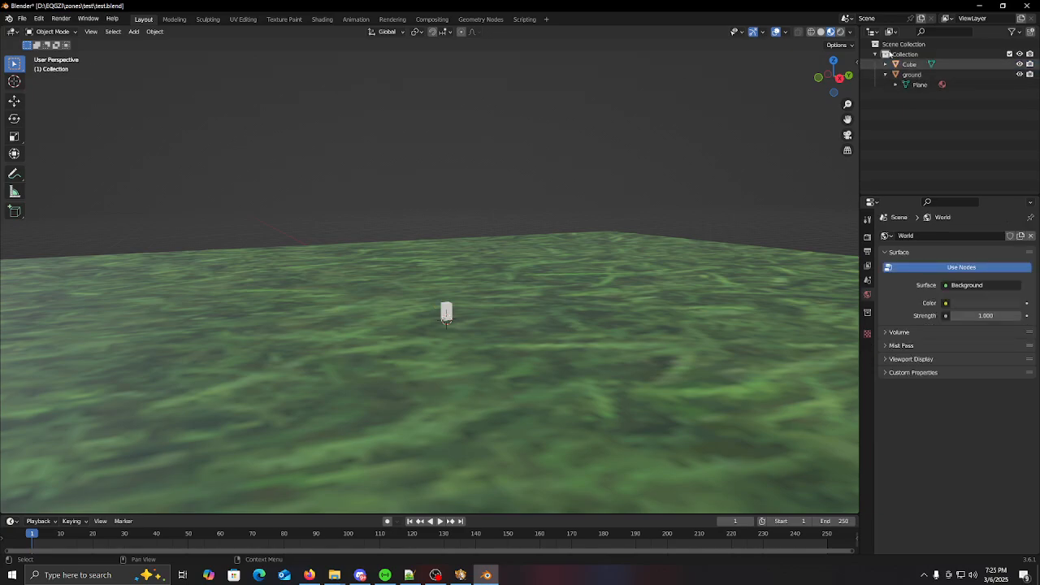
left_click(894, 53)
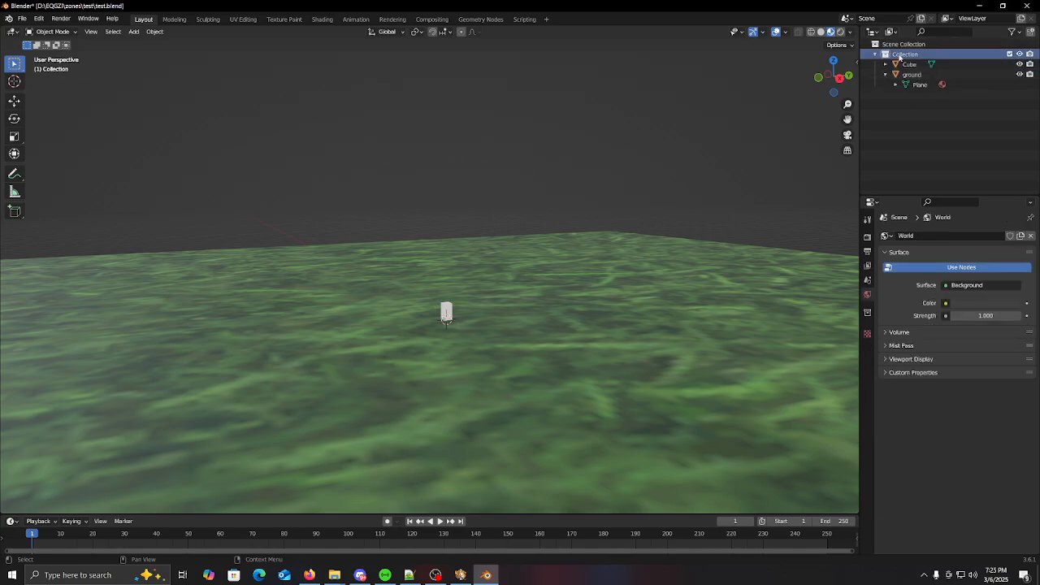
key("x")
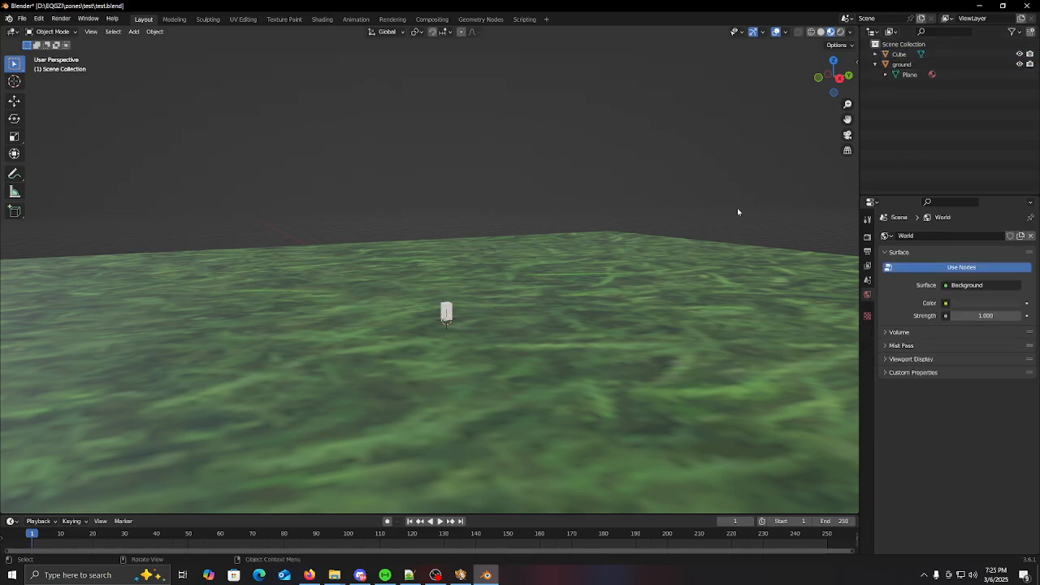
Switch to the UV Editing workspace, select the ground object, and show its 3D view in Material Preview shading
key("shift+grave")
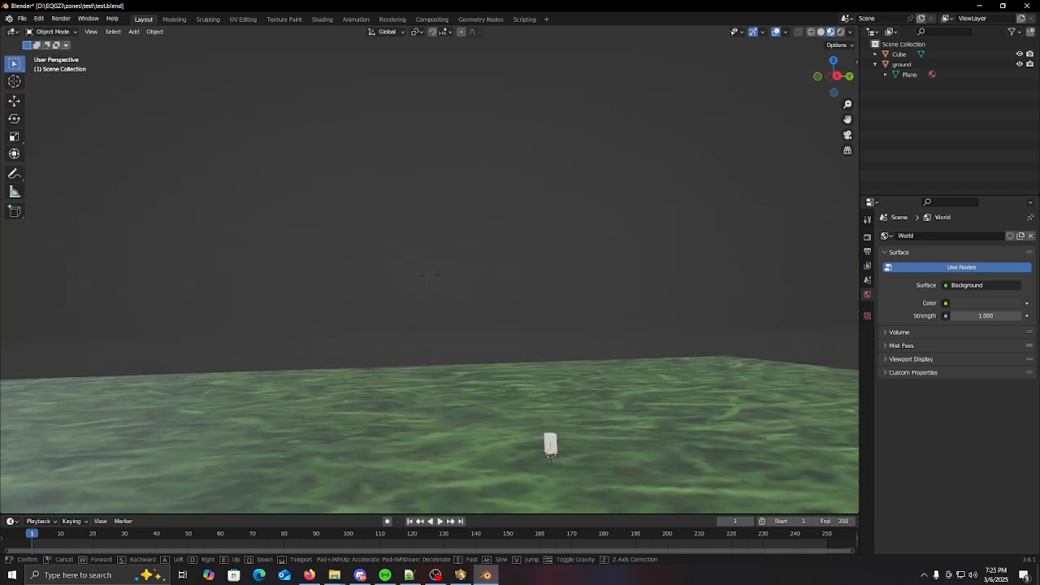
key("w")
key("s")
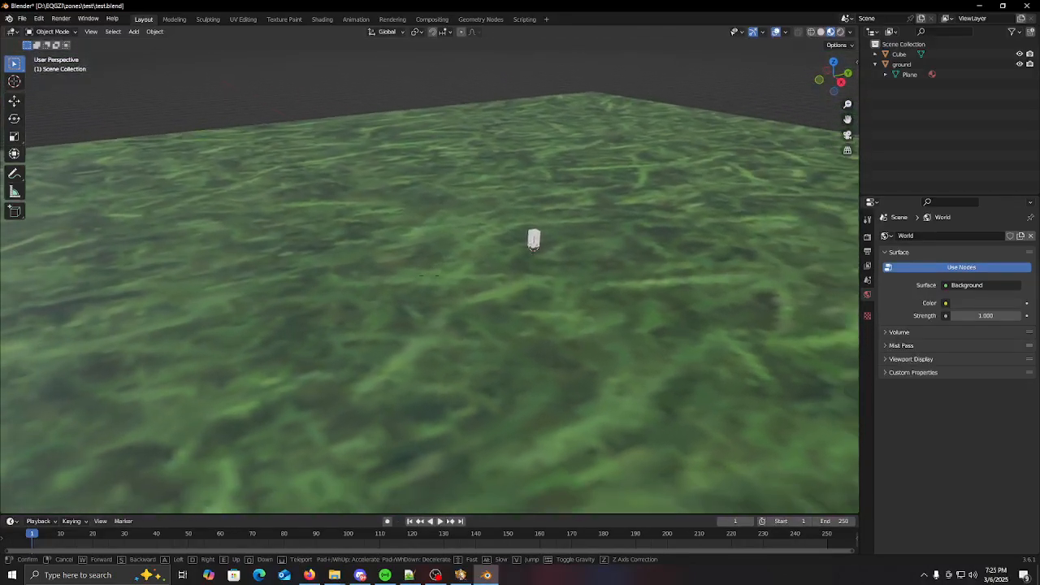
key("d")
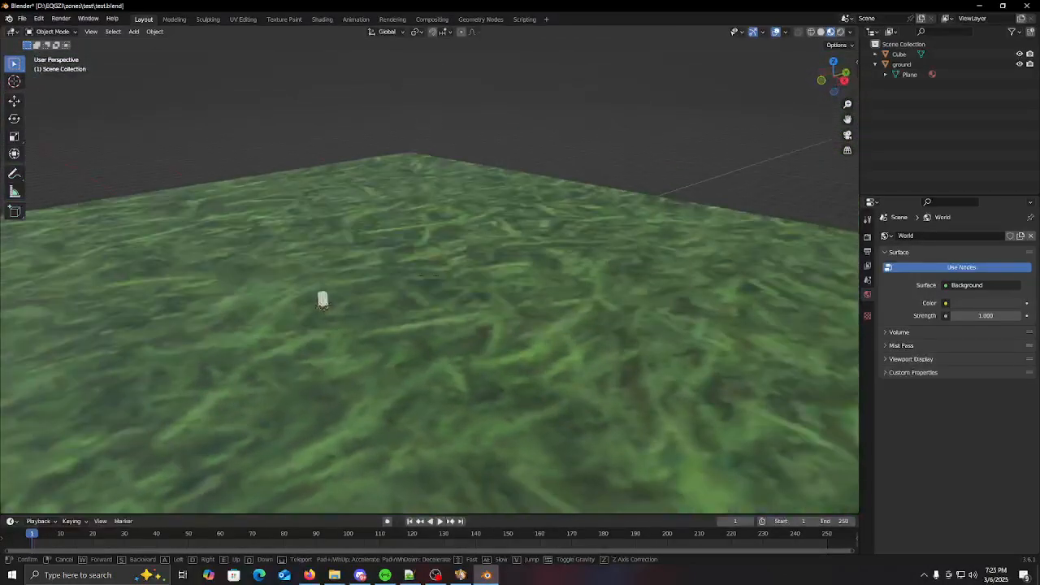
key("a")
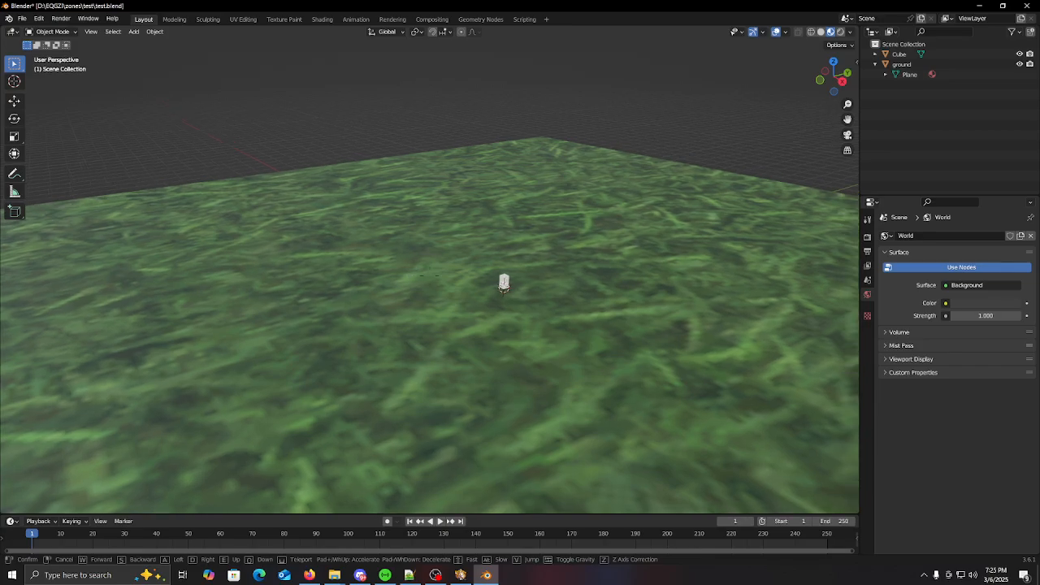
left_click(421, 114)
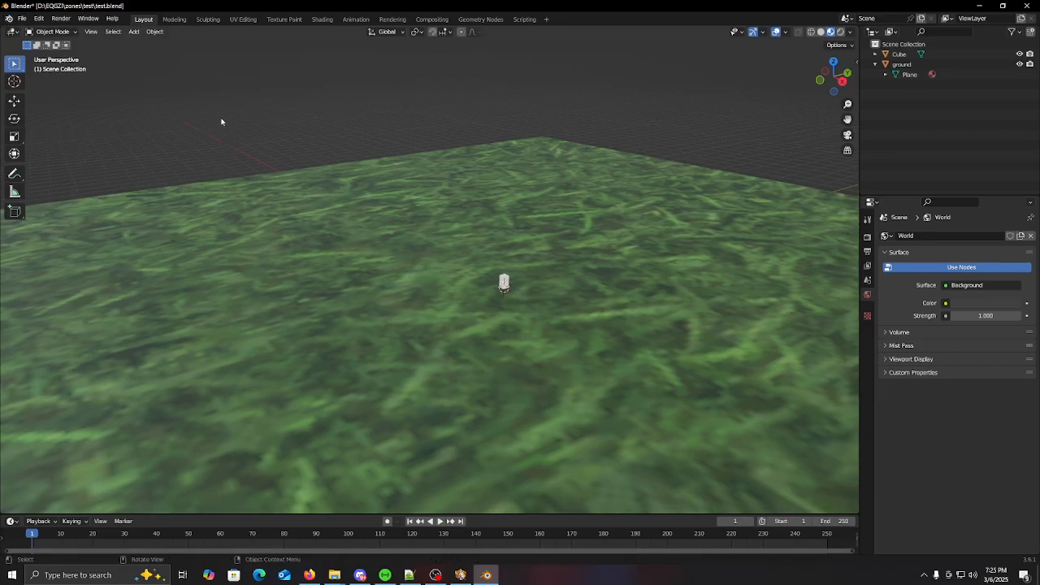
left_click(241, 20)
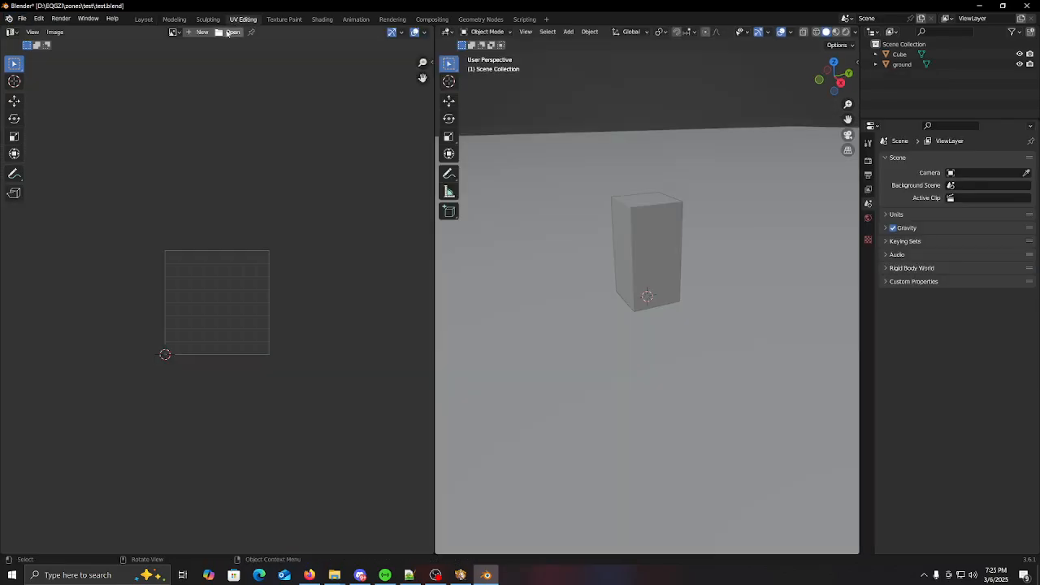
left_click(904, 65)
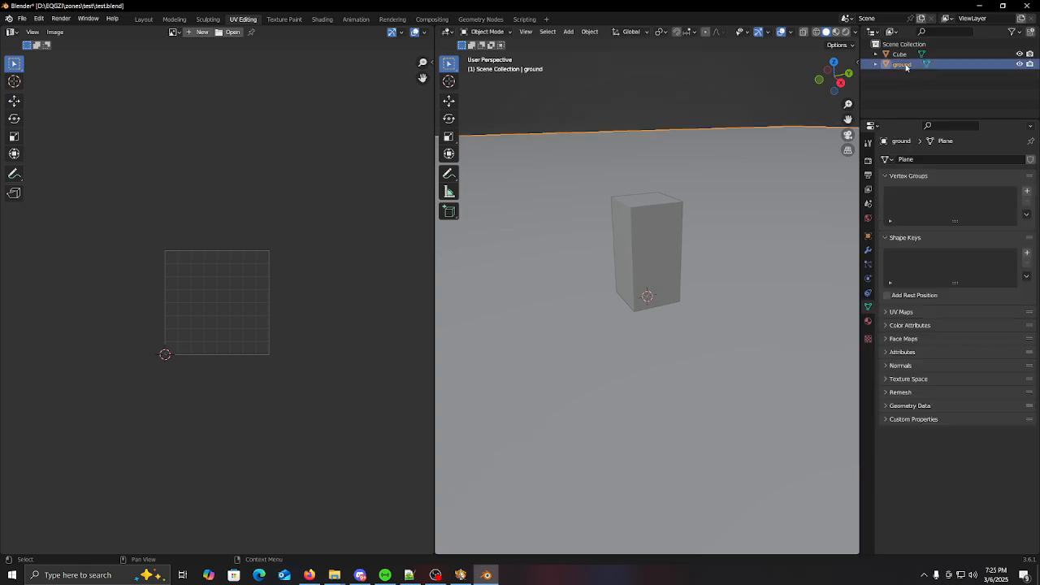
left_click(837, 32)
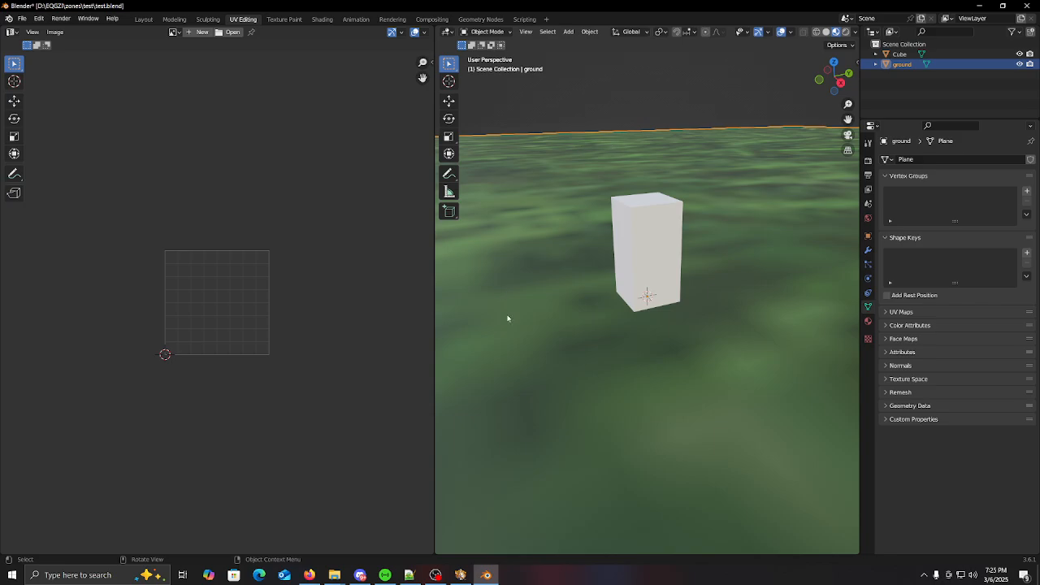
Load og_grass01.dds from the test zone folder as the image in the UV editor
left_click(233, 33)
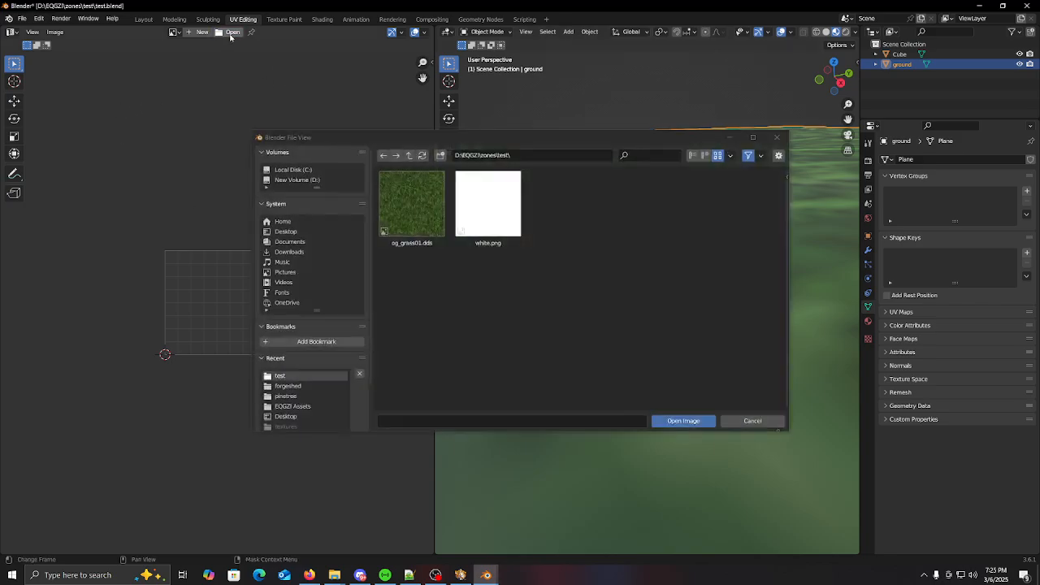
left_click(406, 205)
left_click(688, 421)
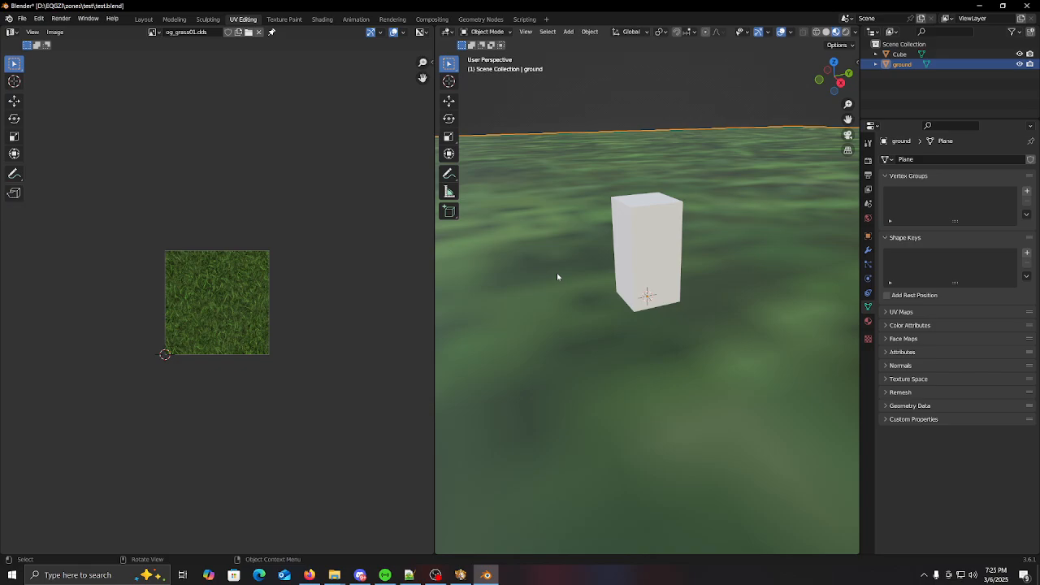
Put the ground into Edit Mode, scale all its UVs by 100, and clear the selection
left_click(490, 32)
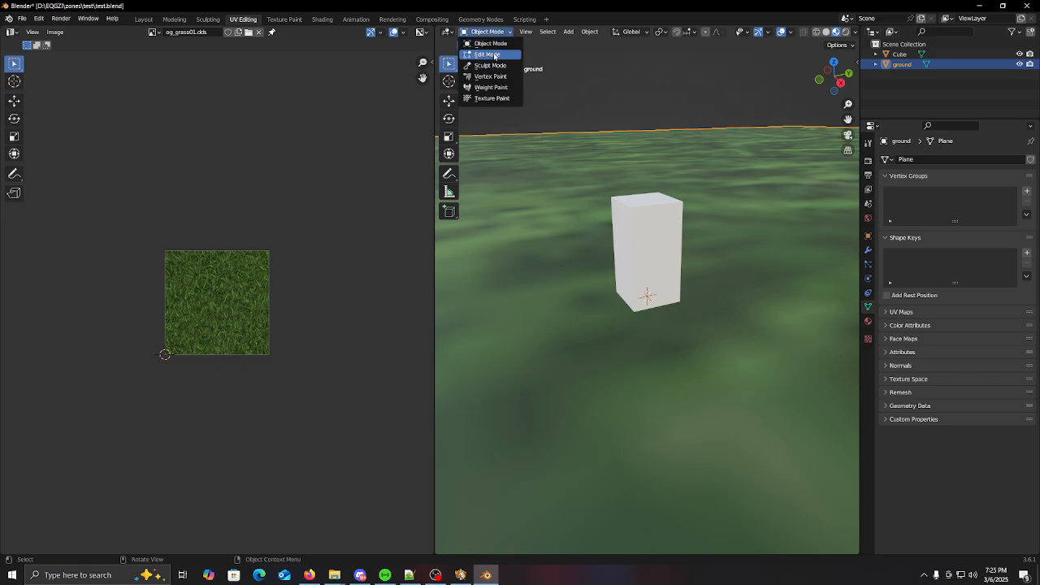
left_click(490, 54)
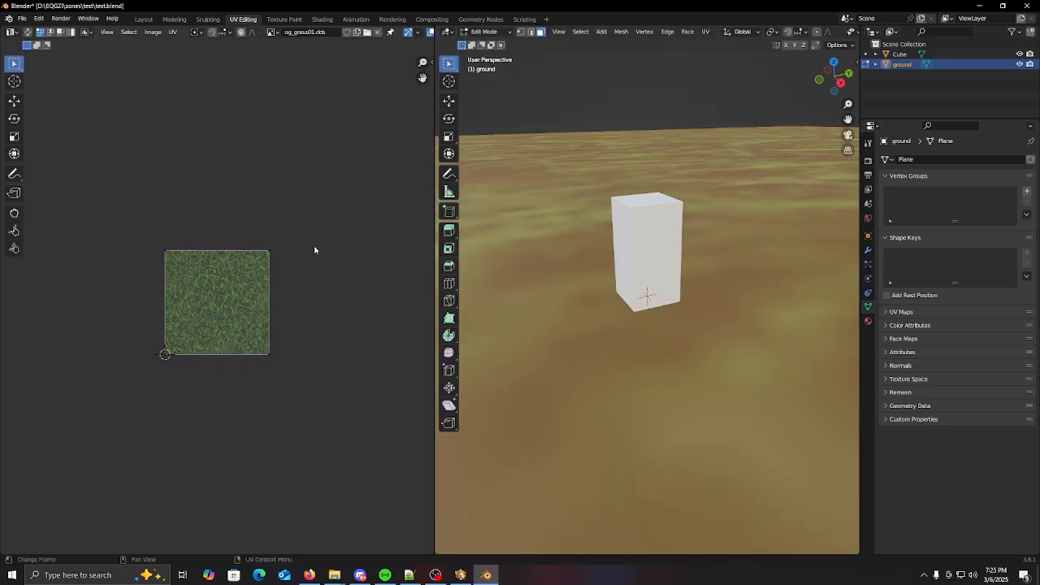
key("a")
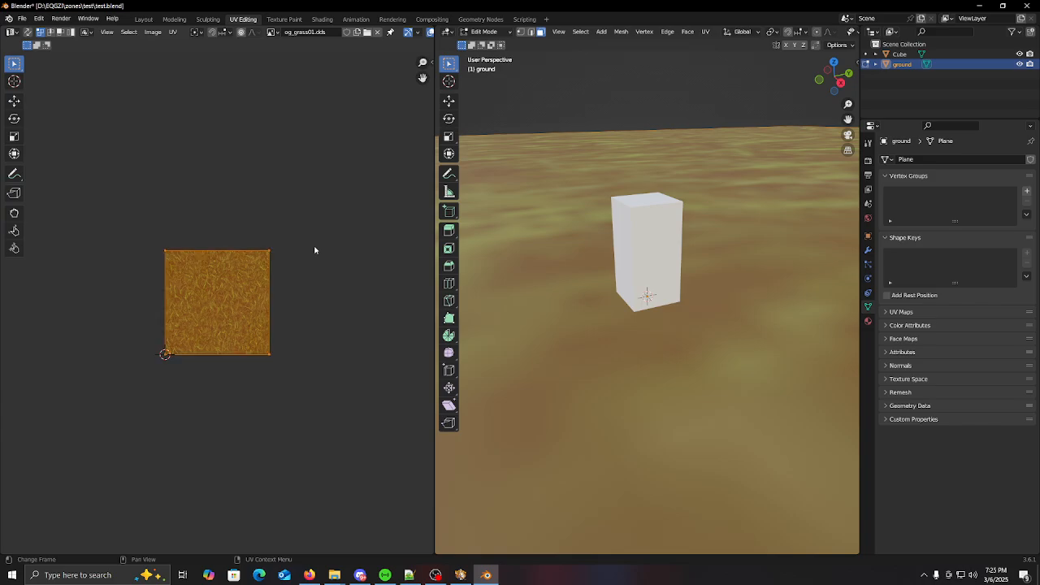
key("s")
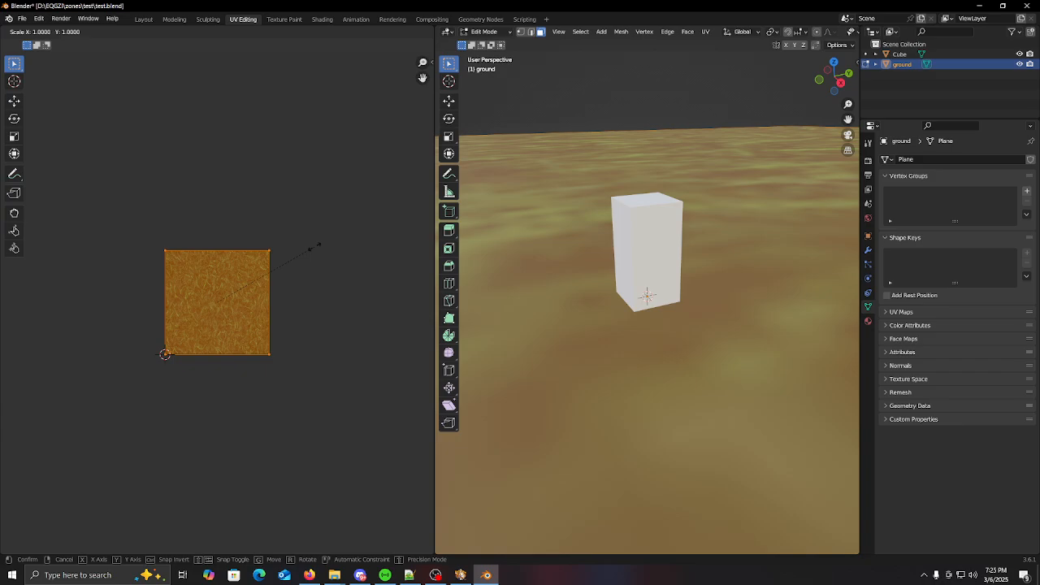
type("100")
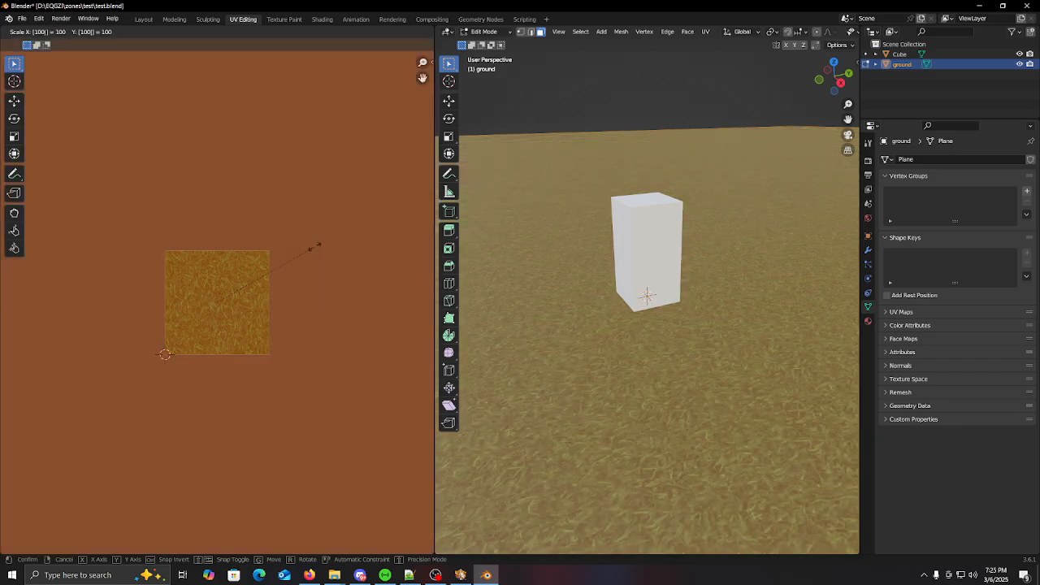
key("Return")
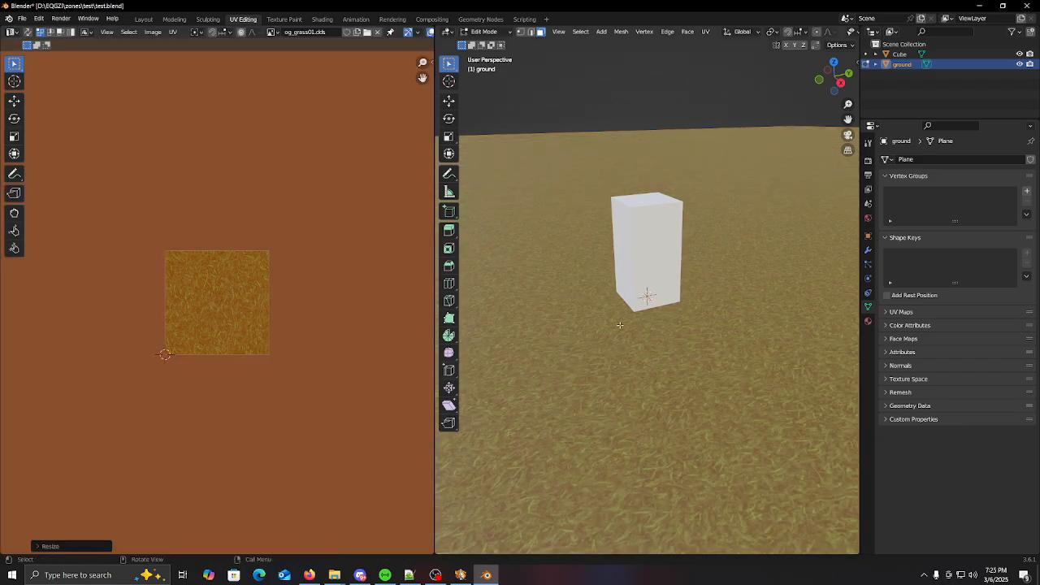
left_click(668, 99)
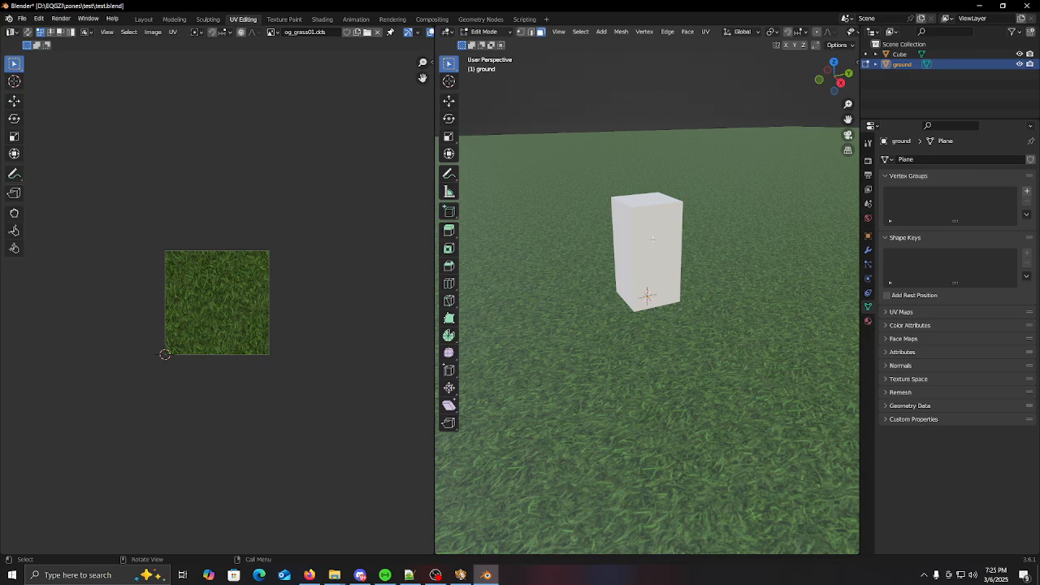
Examine how the grass texture tiles across the ground plane around the tall box
key("shift+grave")
key("s")
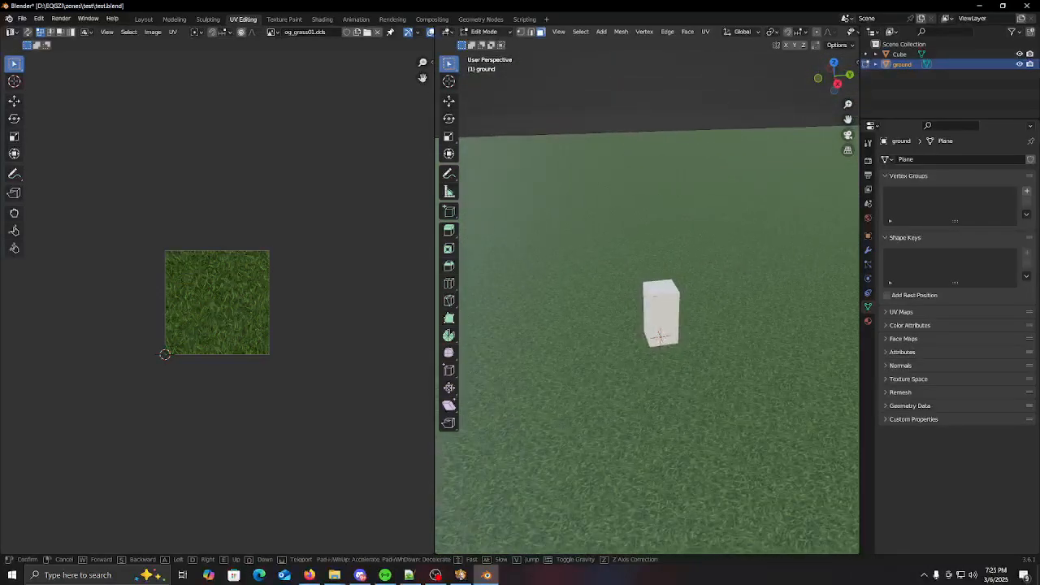
key("w")
key("s")
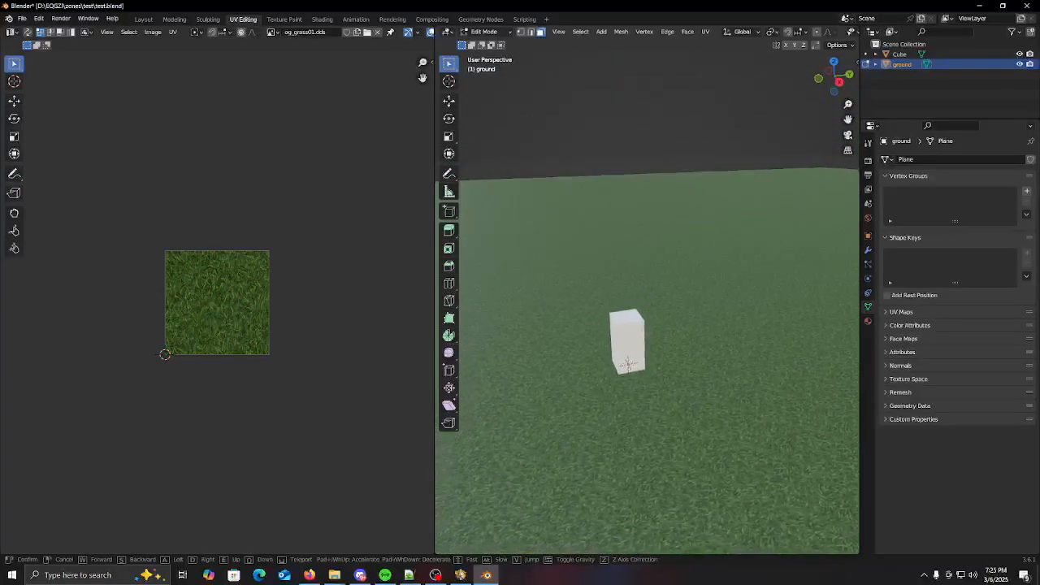
key("s")
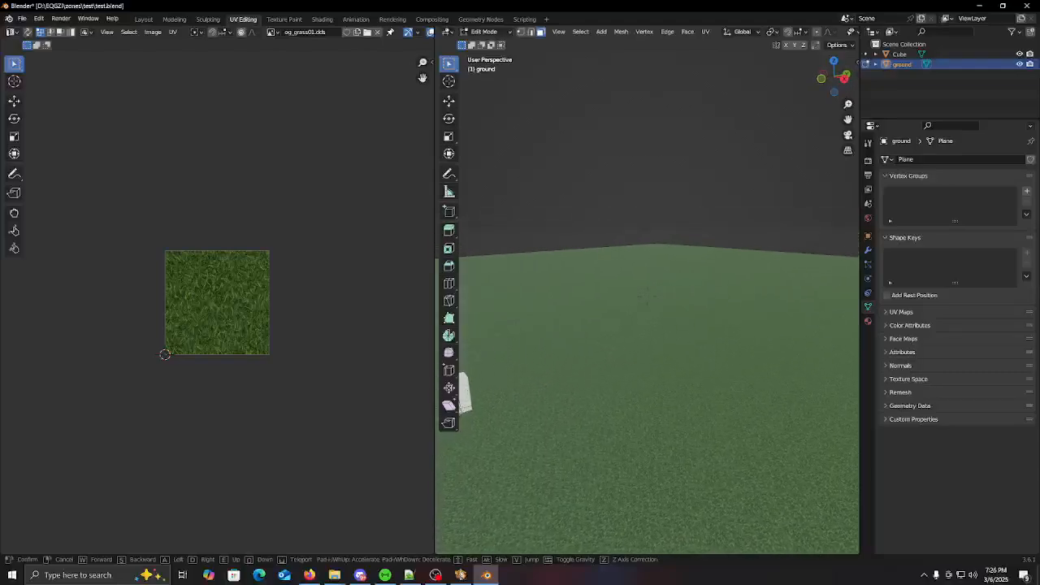
key("w")
key("s")
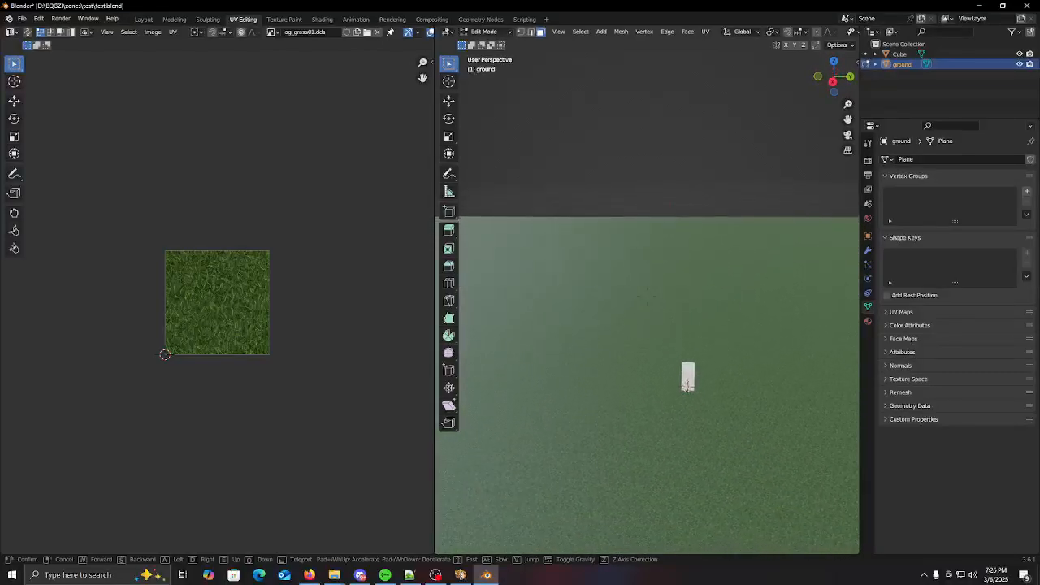
left_click(653, 239)
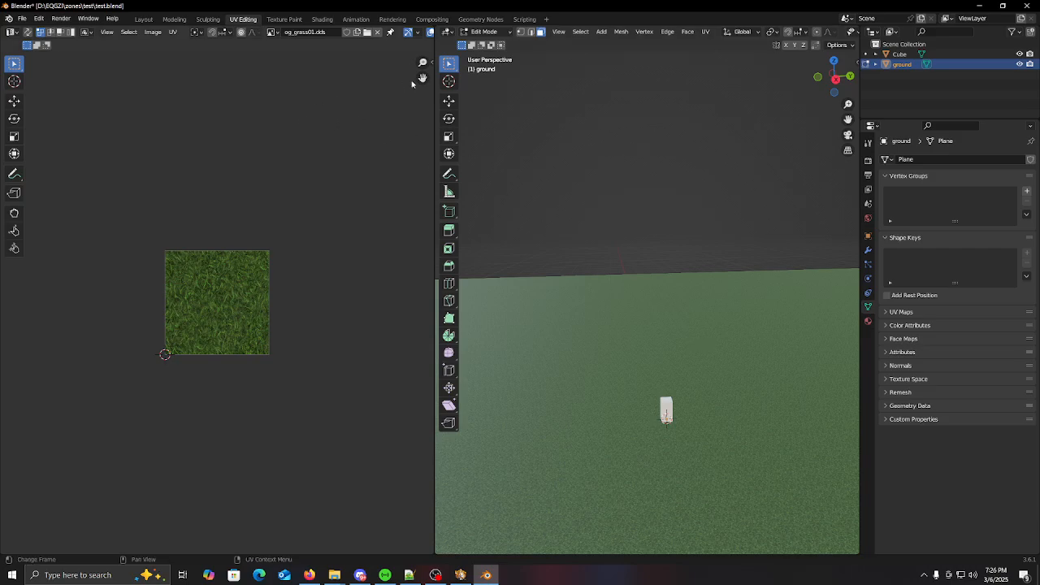
Return the ground object to Object Mode
left_click(22, 18)
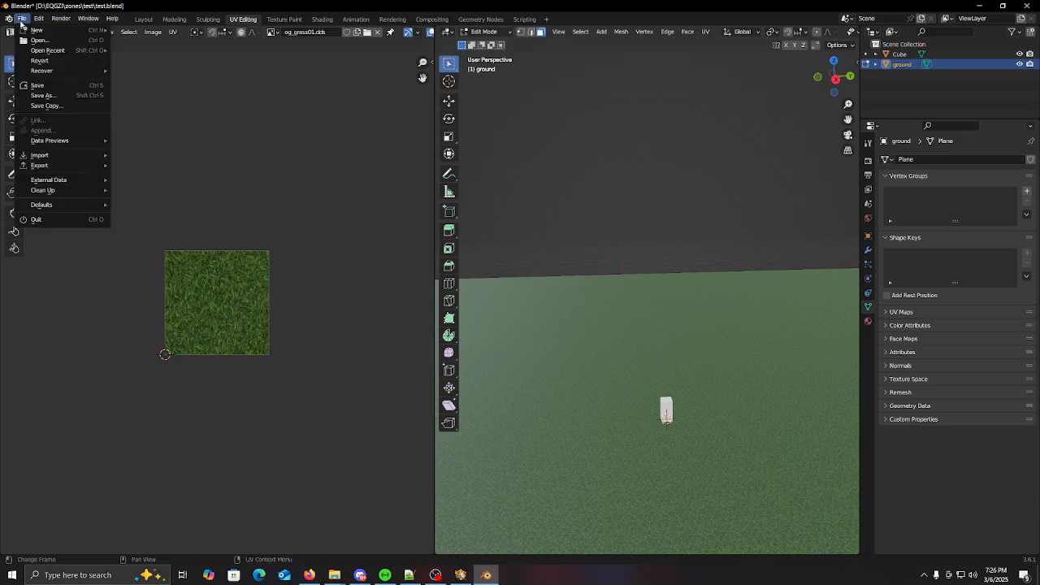
left_click(482, 33)
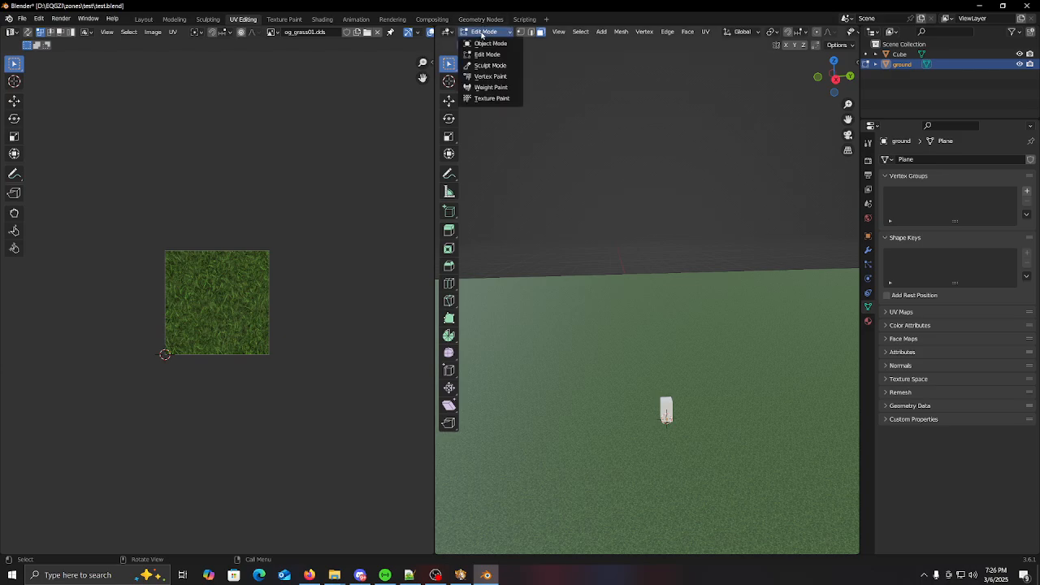
left_click(491, 43)
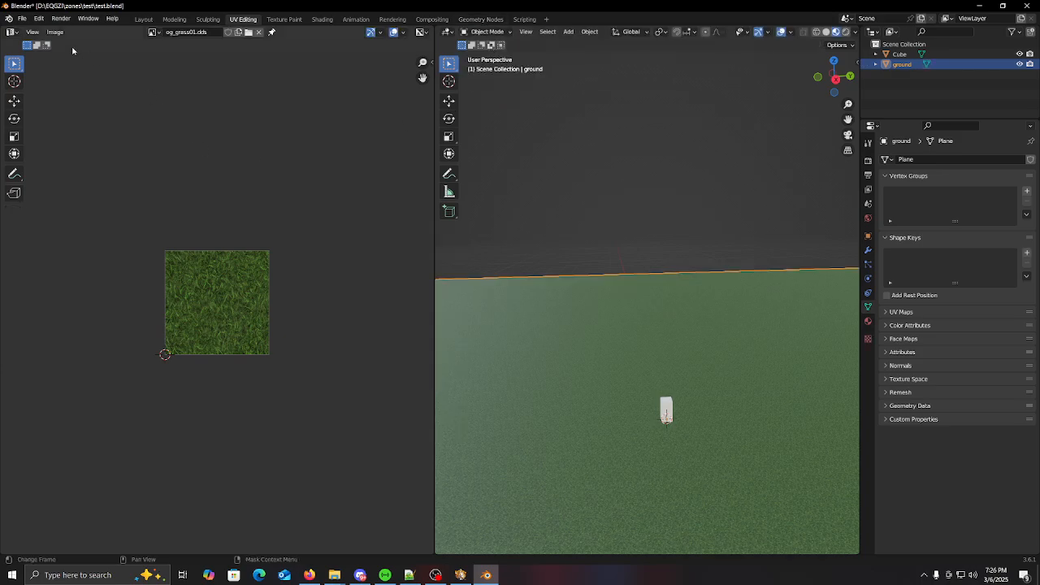
Link the forgeshed collection from forgeshed.blend in the EQGZI Assets folder into the scene
left_click(22, 18)
left_click(23, 18)
left_click(35, 121)
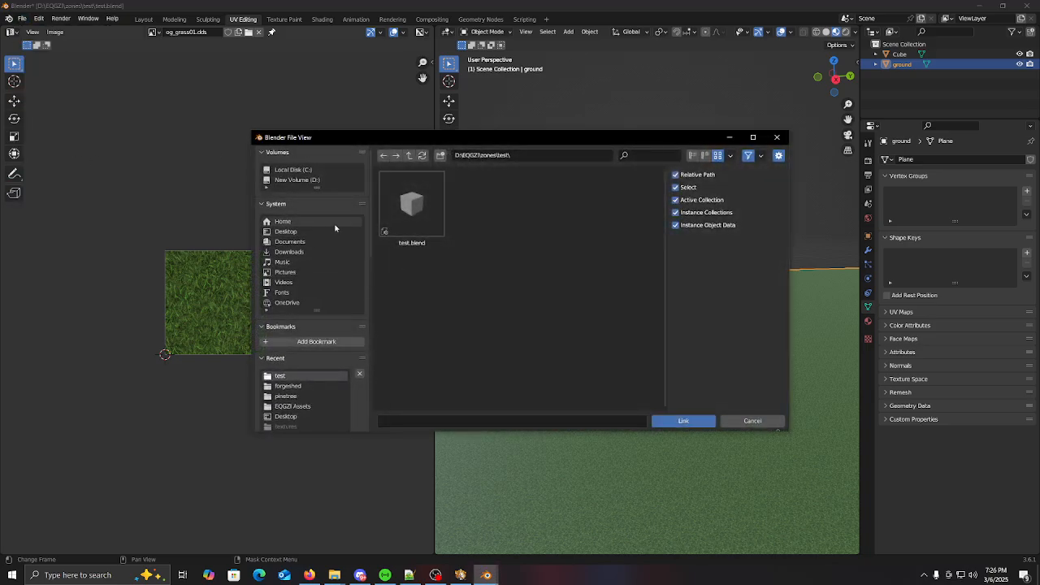
left_click(307, 407)
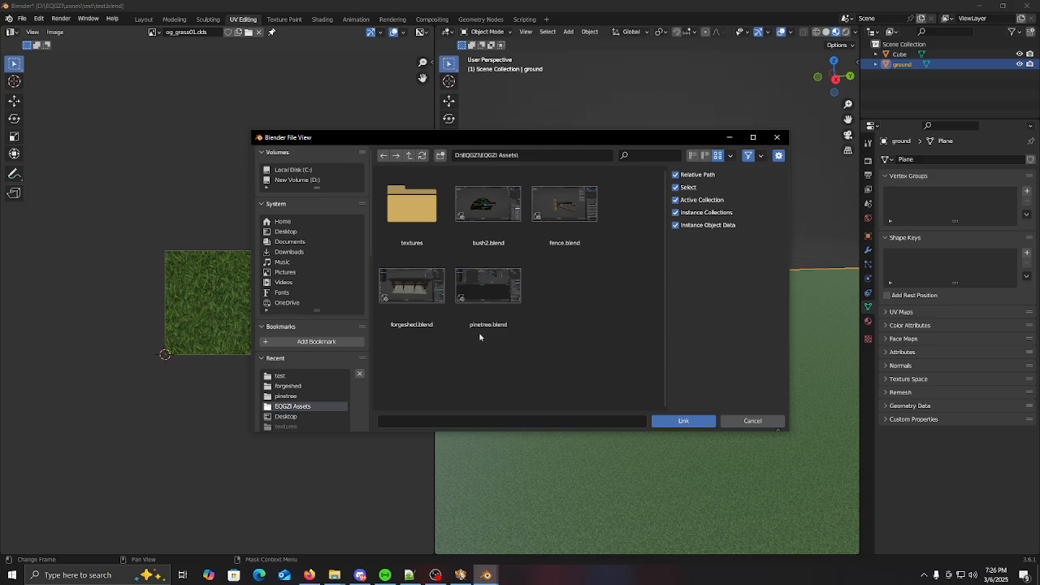
left_click(411, 290)
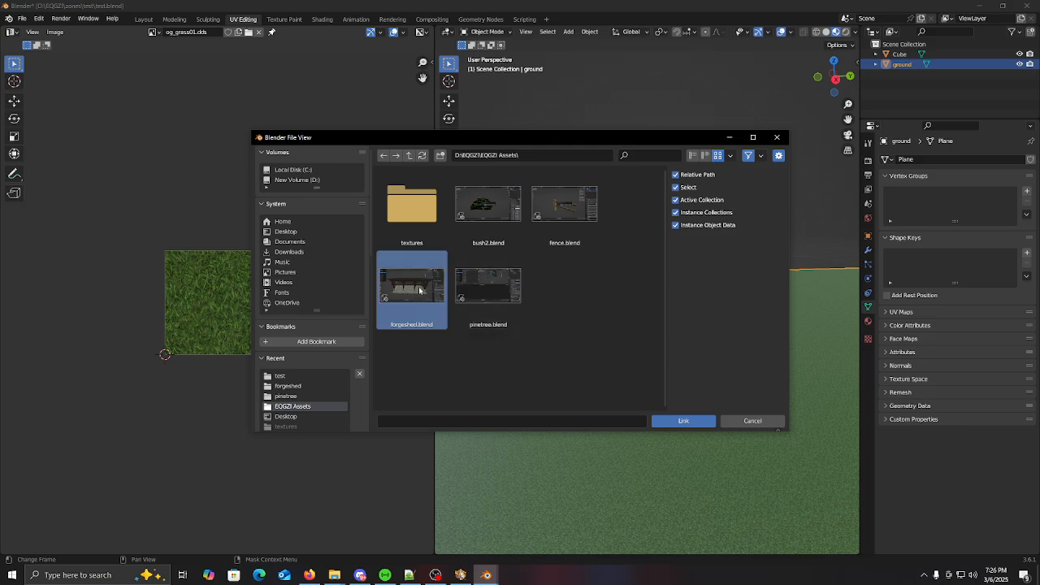
double_click(419, 290)
double_click(514, 238)
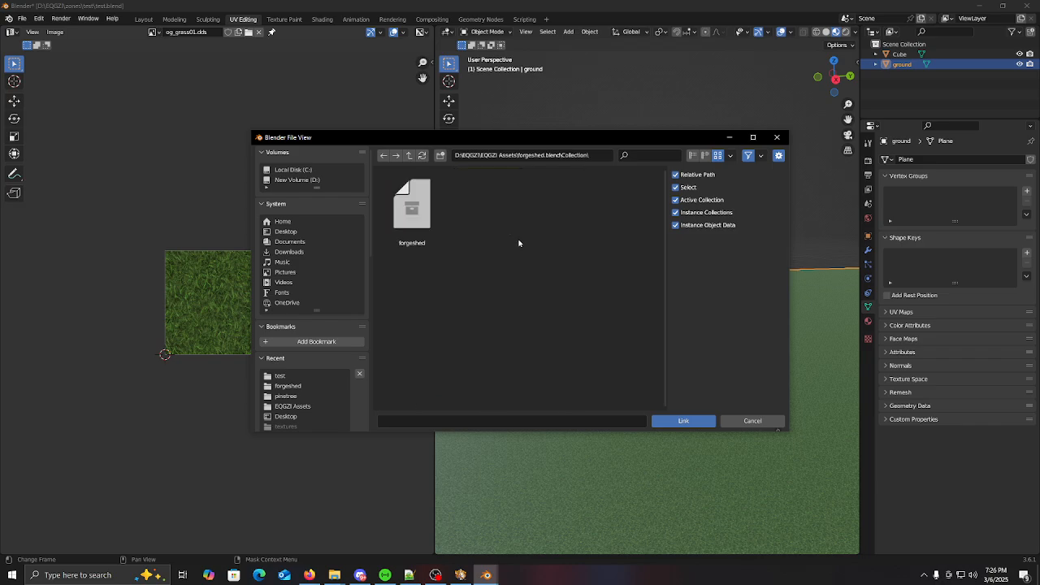
left_click(412, 208)
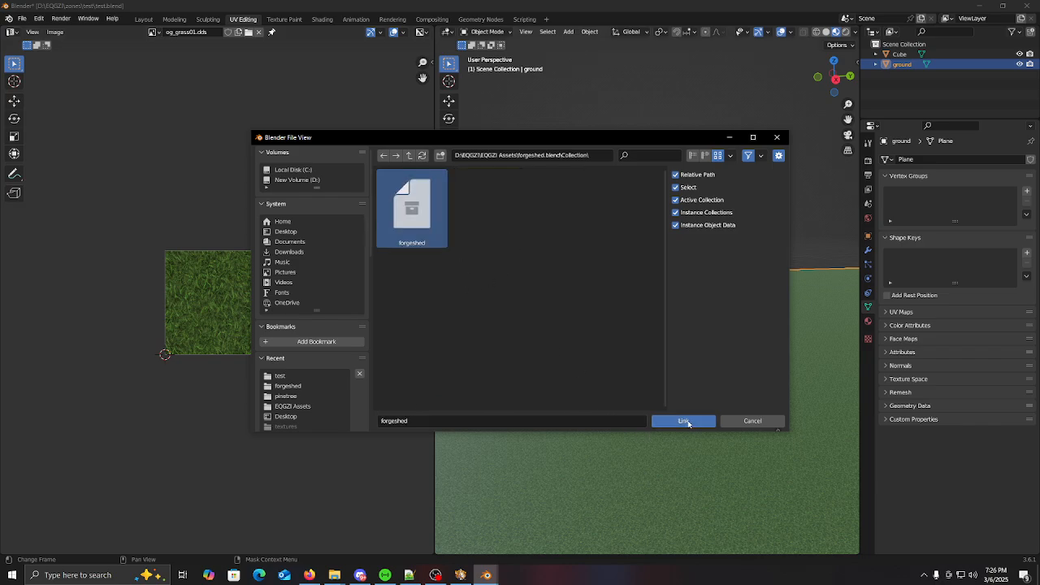
left_click(684, 421)
Move the linked forgeshed about 45 m away from the tall box so both stand apart on the ground
key("shift+grave")
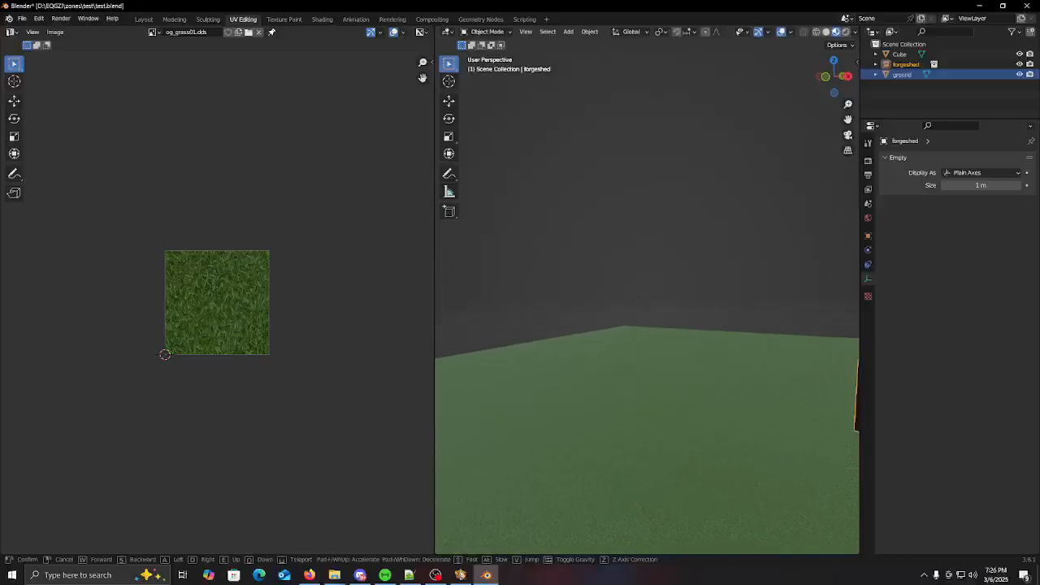
key("s")
key("s")
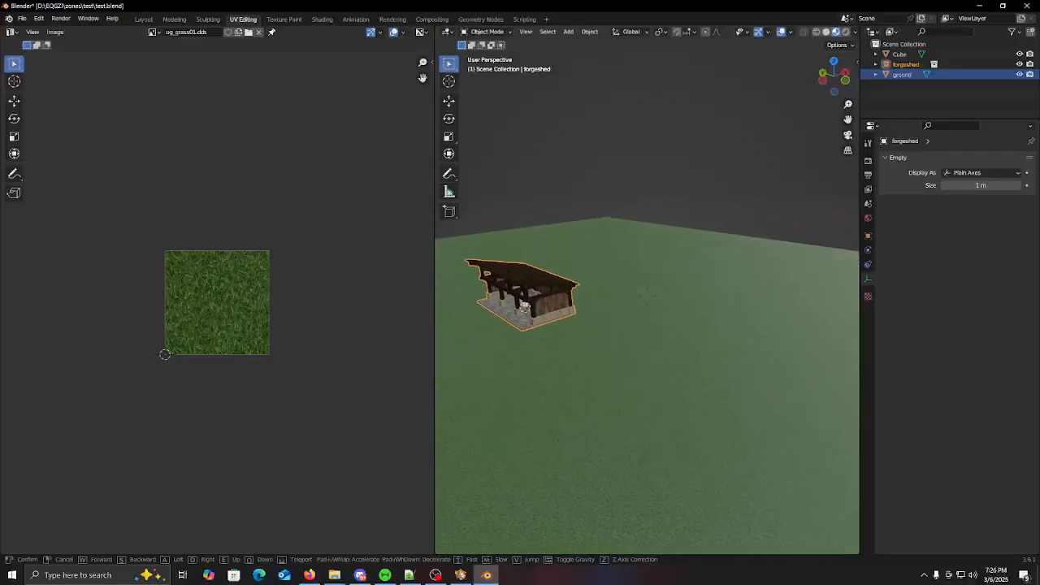
key("w")
left_click(695, 368)
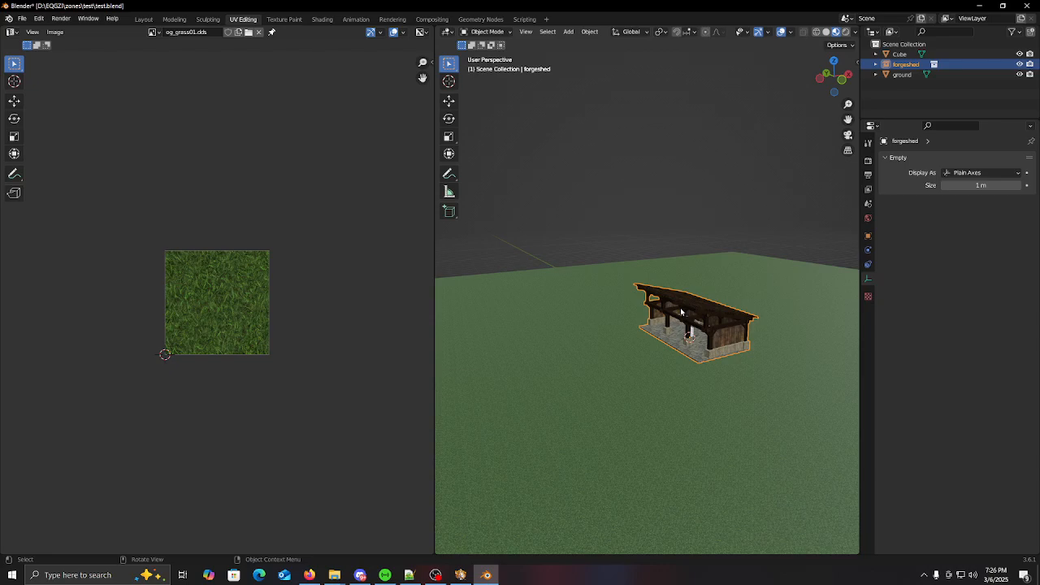
key("g")
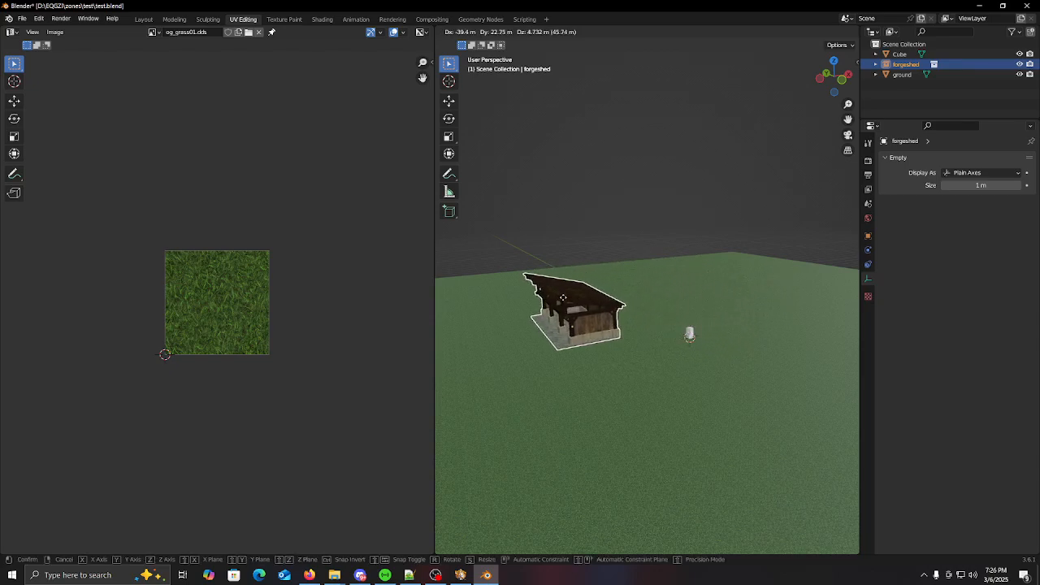
left_click(567, 298)
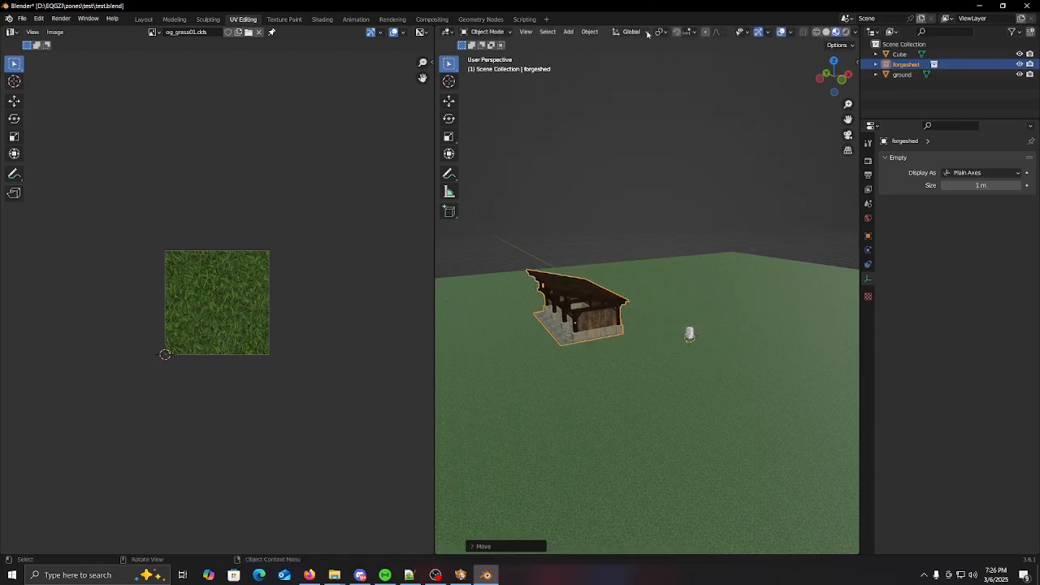
Enable Face Project snapping with Active as the snap base and move the forgeshed about 123 m across the ground, beyond the tall box
left_click(678, 32)
left_click(693, 34)
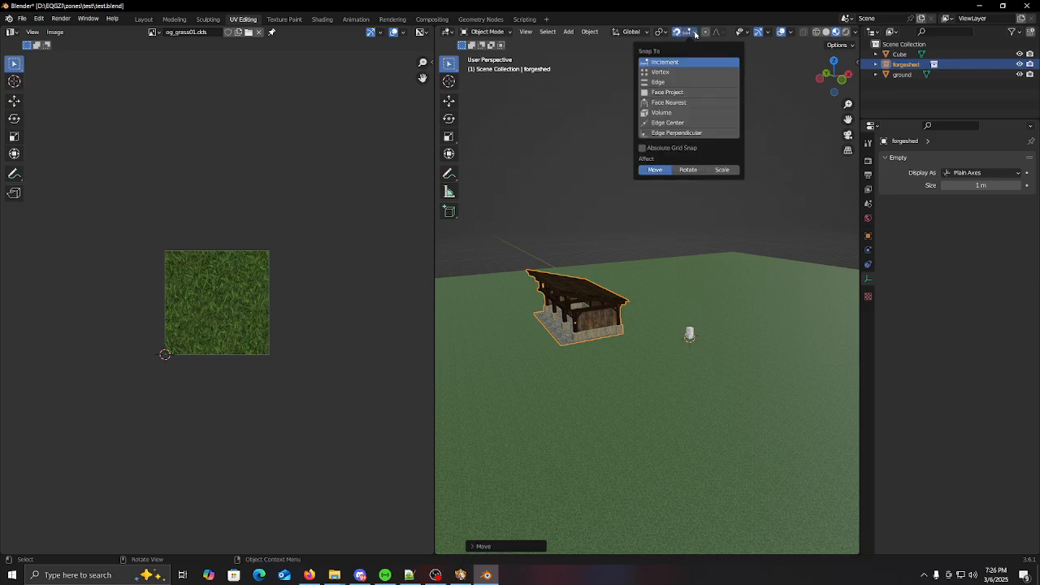
left_click(665, 92)
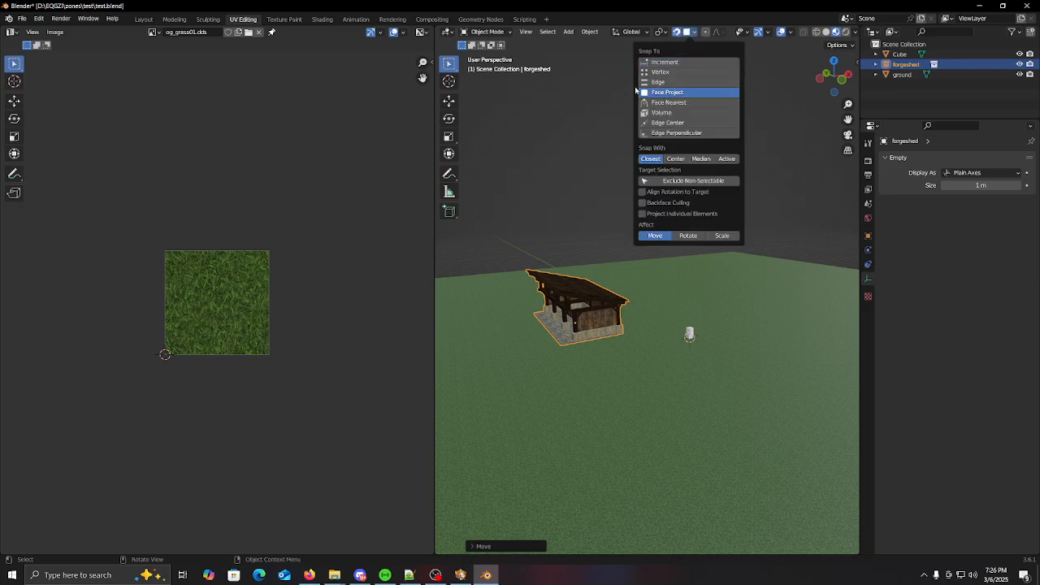
left_click(726, 159)
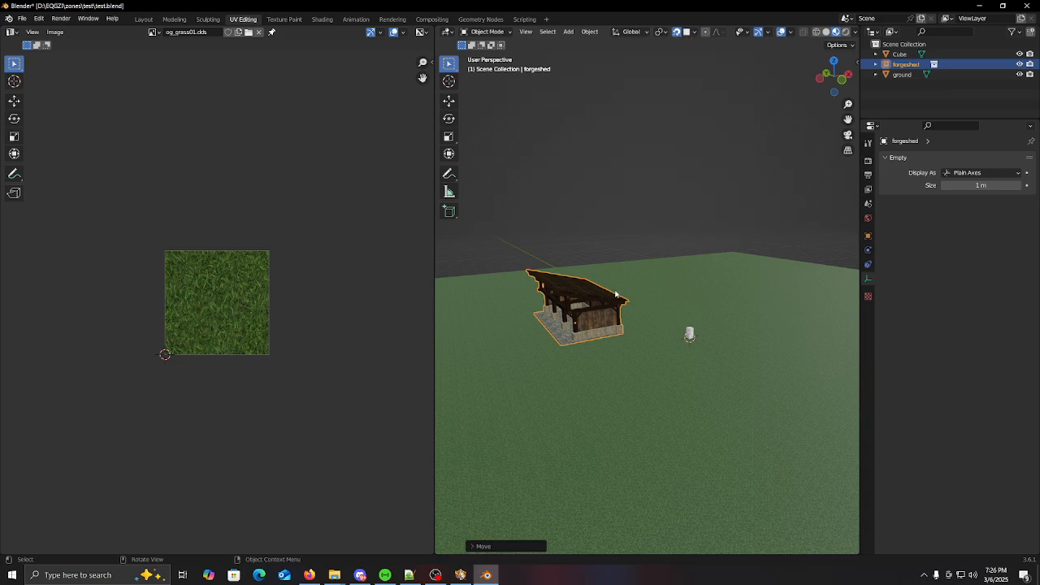
key("g")
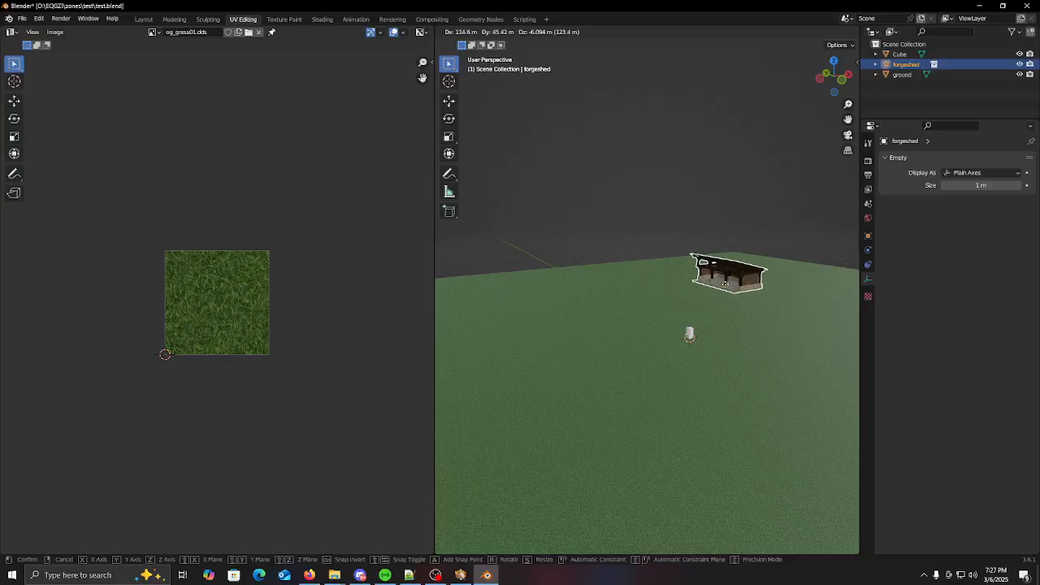
left_click(724, 282)
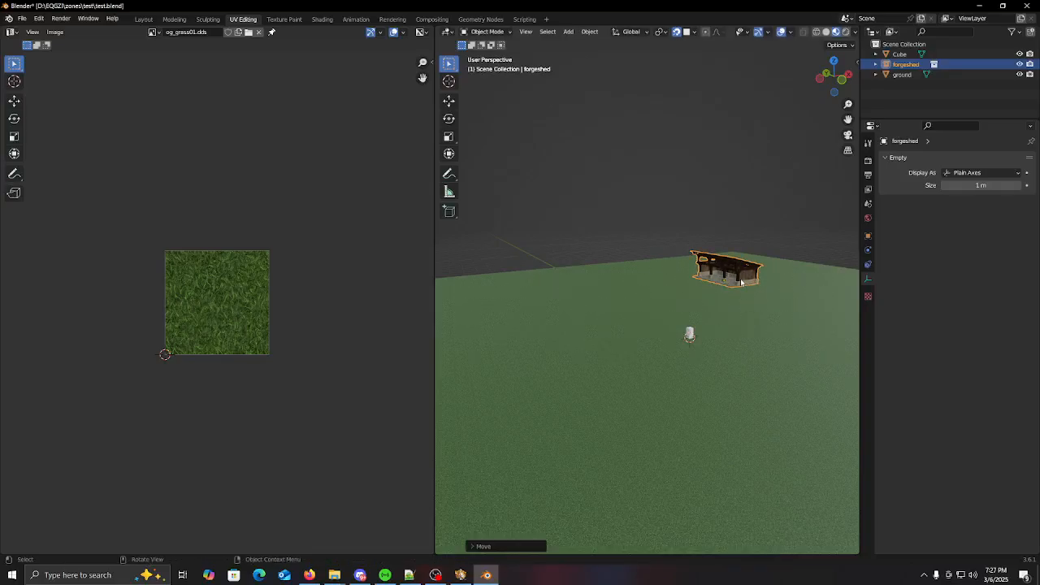
Duplicate the forgeshed onto the open grass nearer the viewer and rotate the copy 45° about the global Z axis
key("shift+d")
left_click(556, 327)
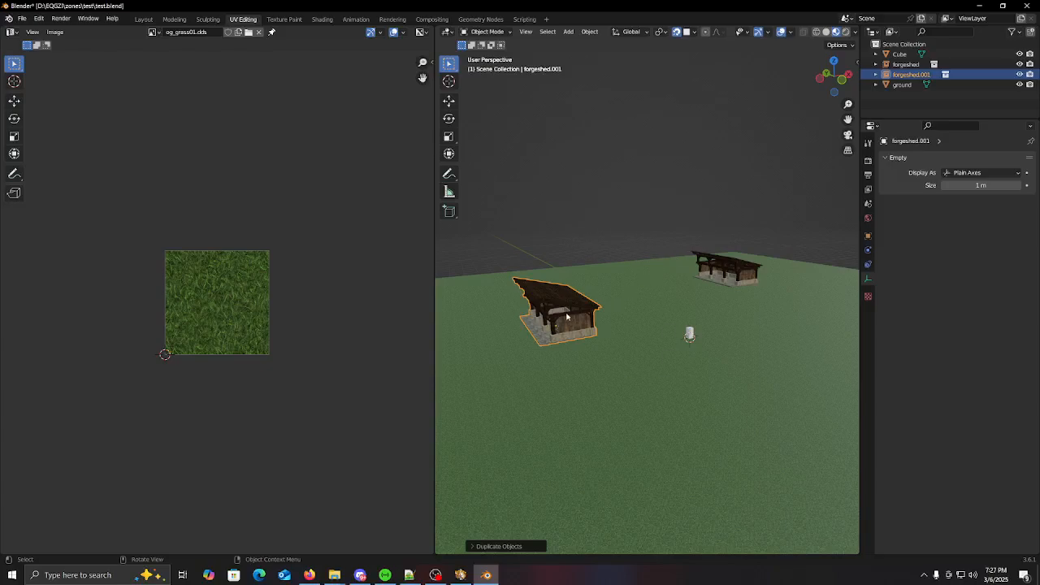
key("r")
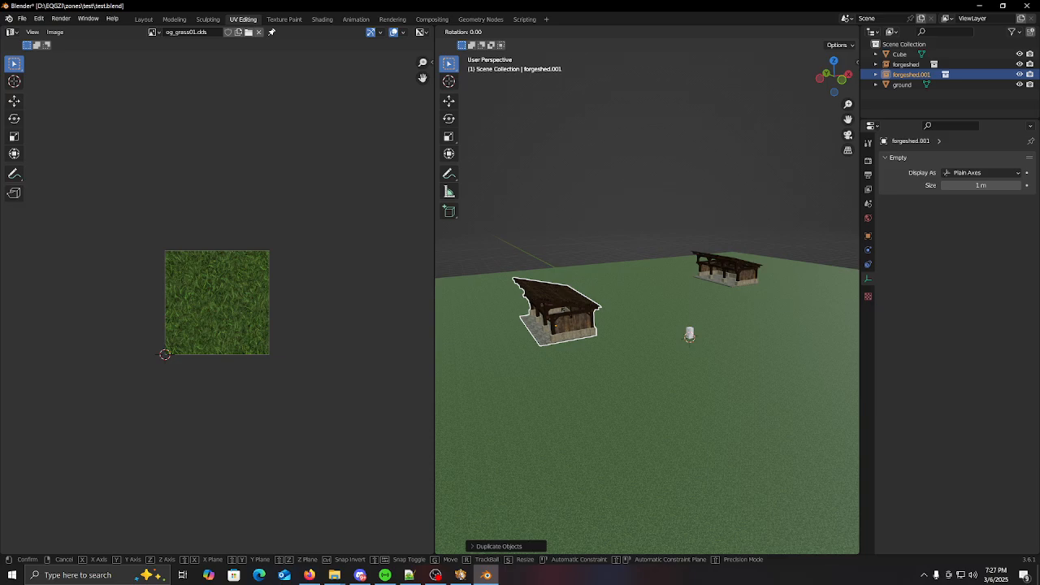
type("z")
type("45")
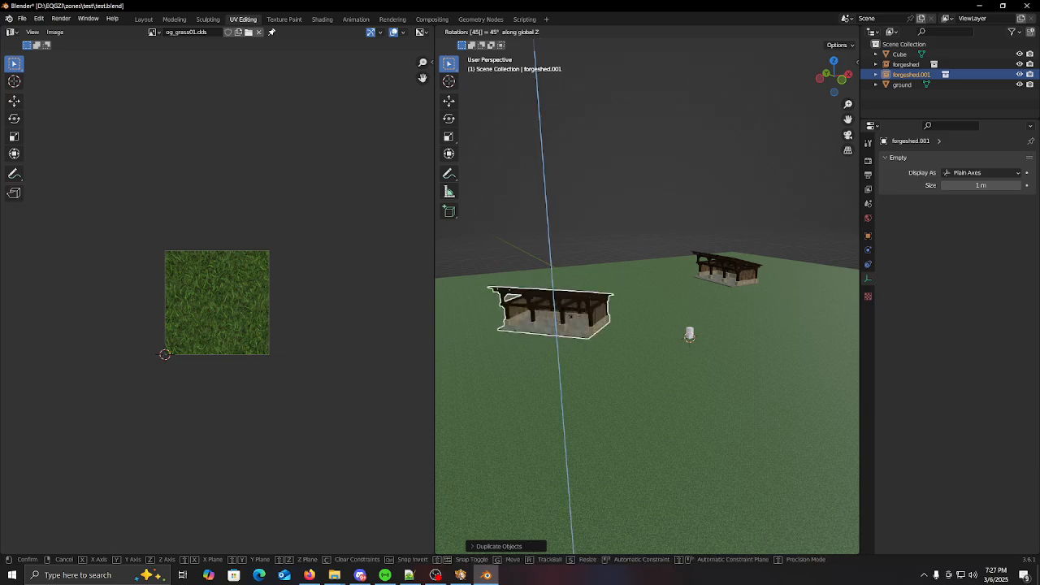
key("Return")
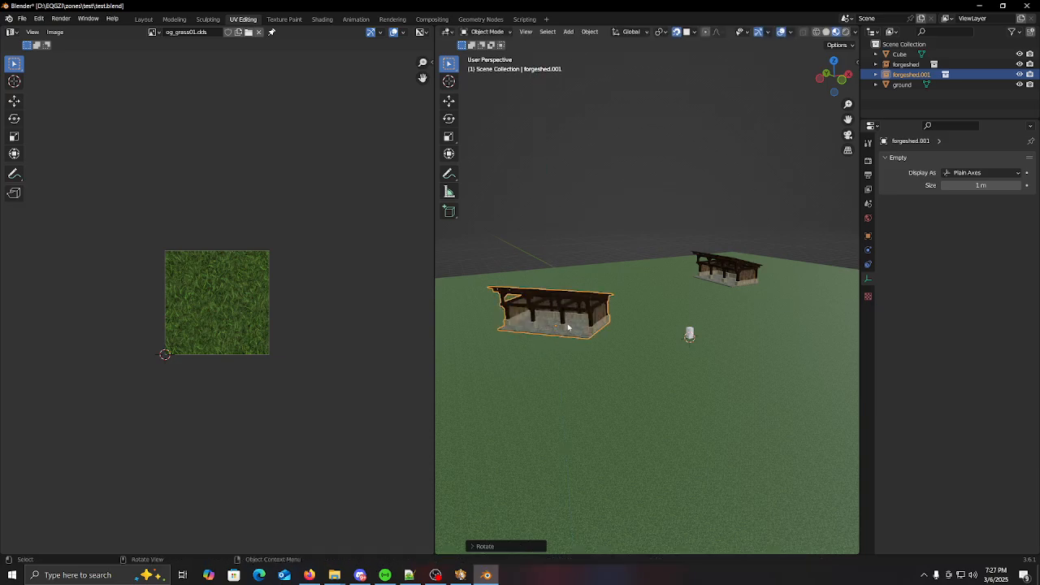
Scale the rotated forgeshed copy to about 0.52 of its size and save test.blend
key("s")
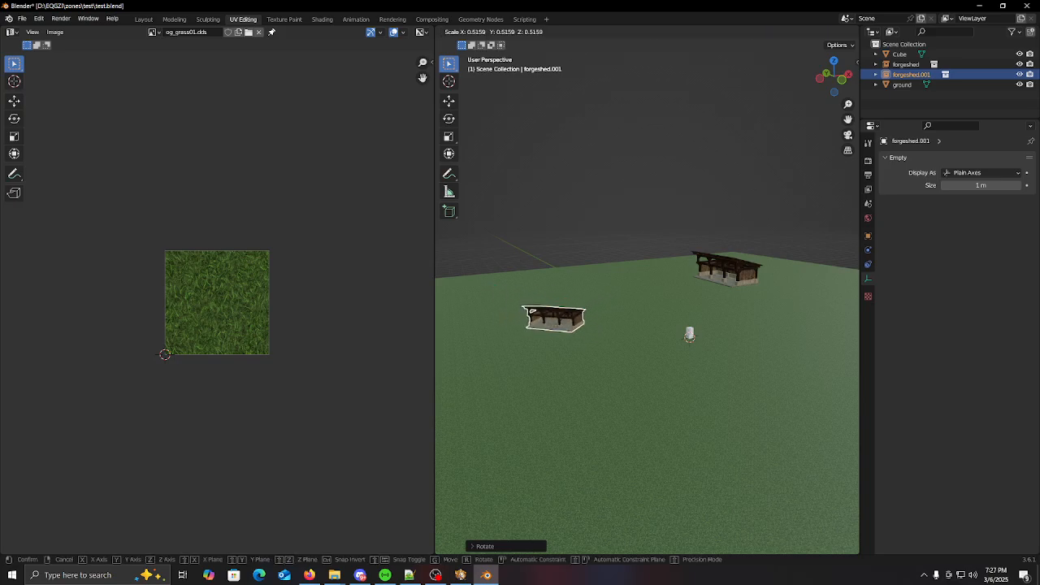
left_click(576, 324)
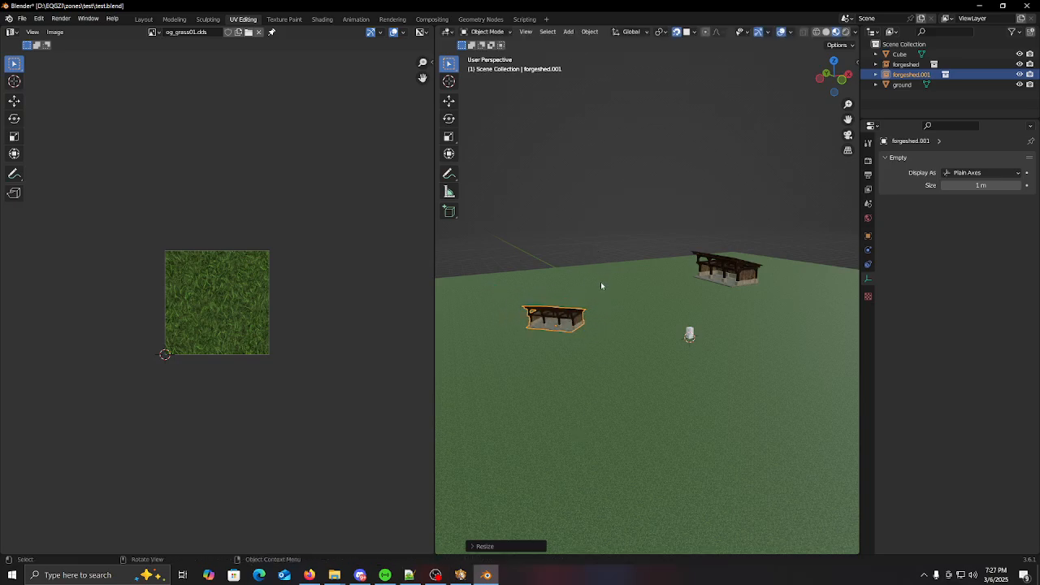
left_click(22, 17)
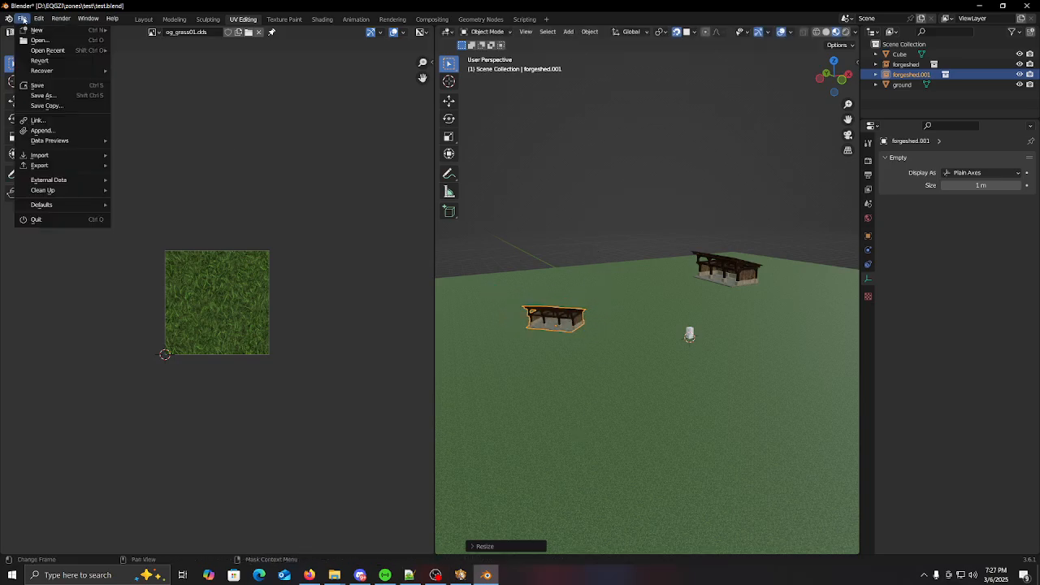
left_click(38, 85)
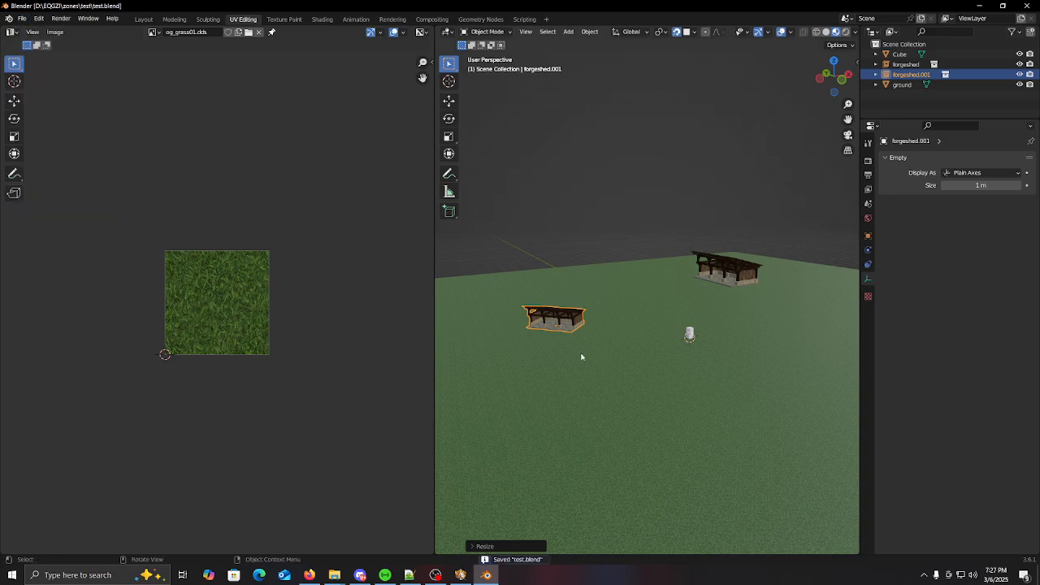
Switch to eqgzi-manager and create test.eqg from the saved test zone
left_click(460, 574)
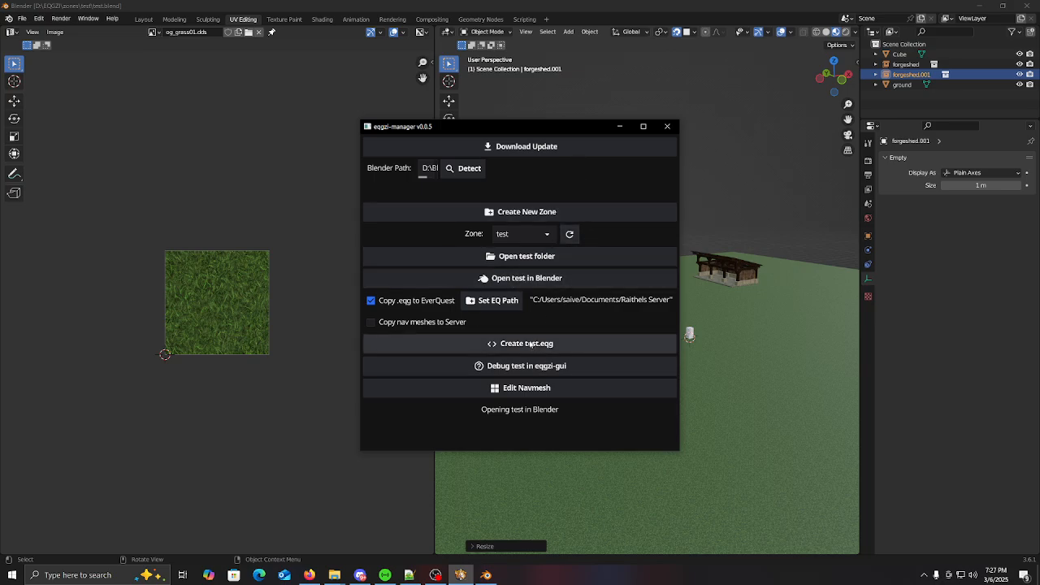
left_click(530, 345)
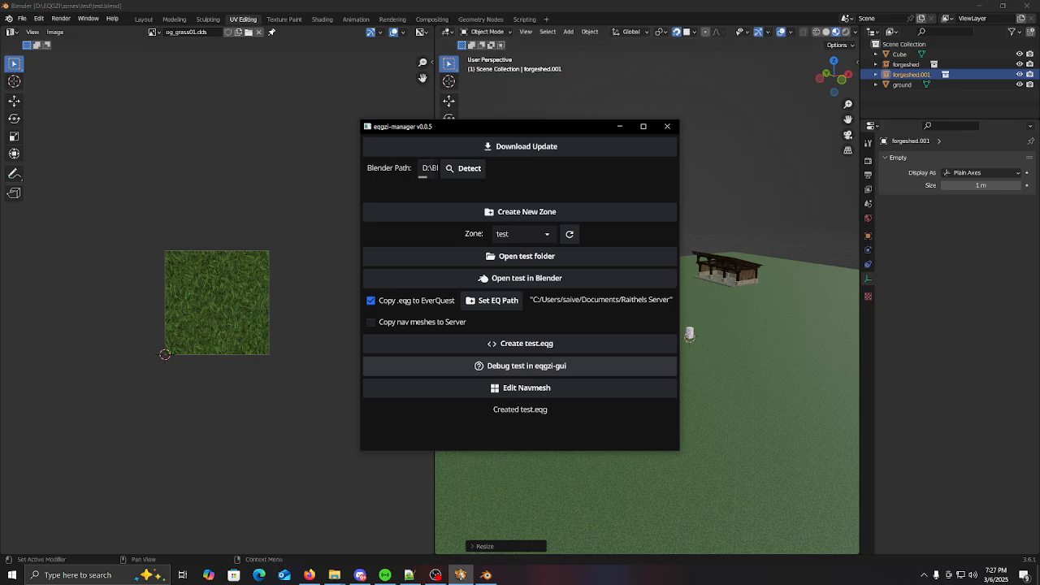
left_click(520, 366)
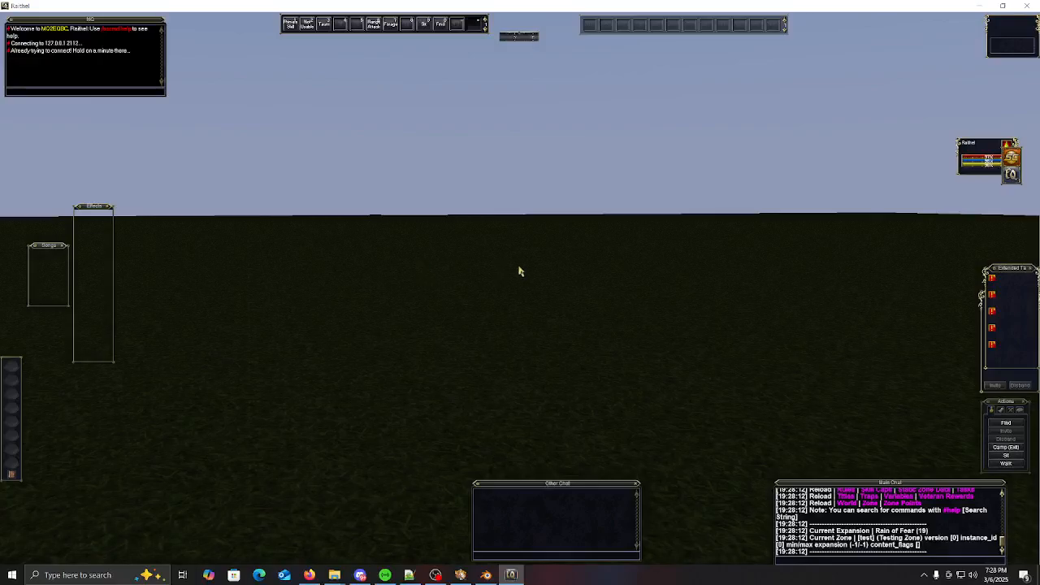
In the EverQuest client, view the character from behind and run through the test zone to examine the forge sheds
key("a")
scroll(580, 253, "down", 4)
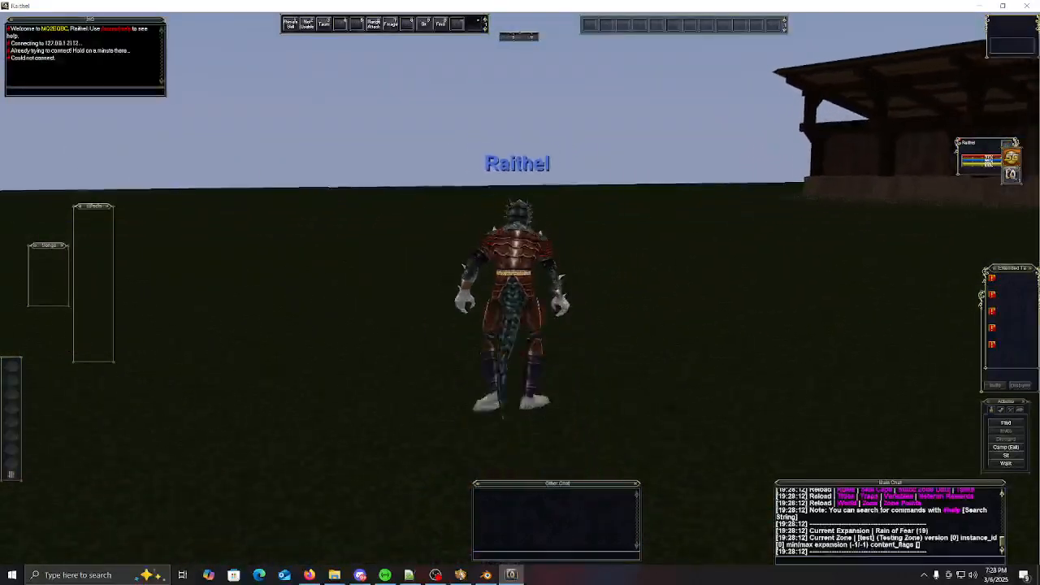
key("w")
key("d")
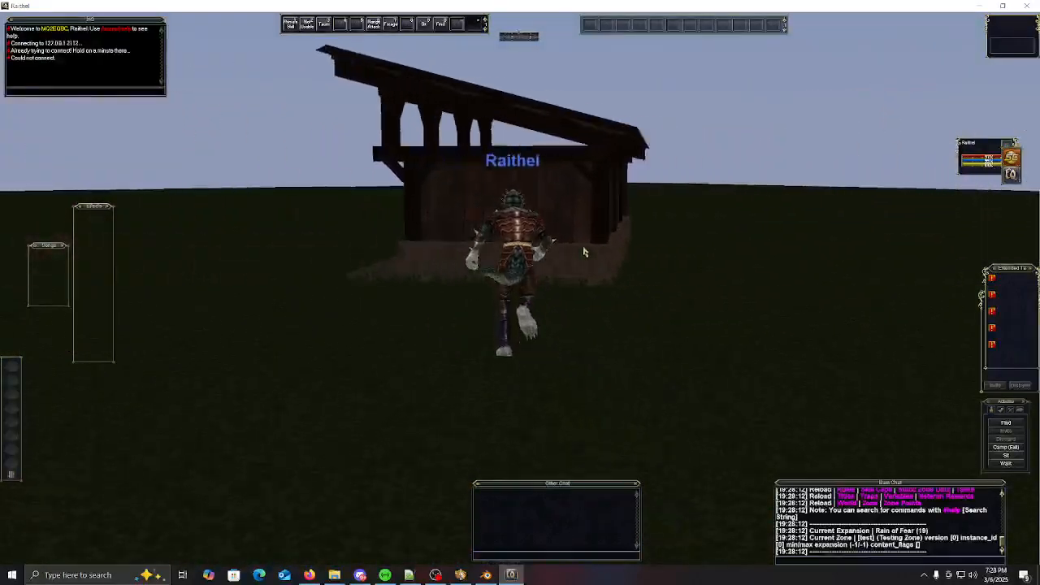
key("d")
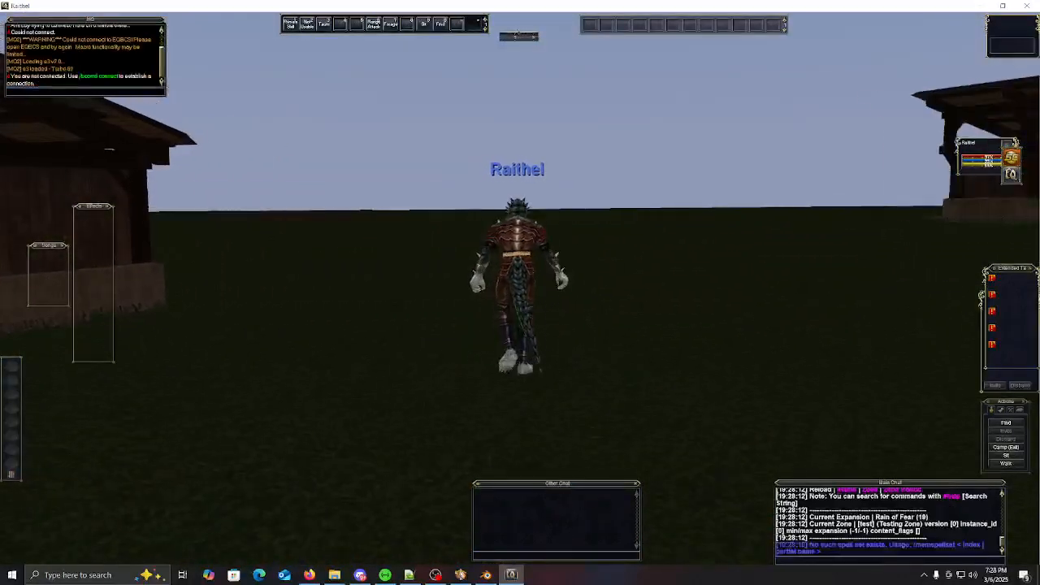
key("w")
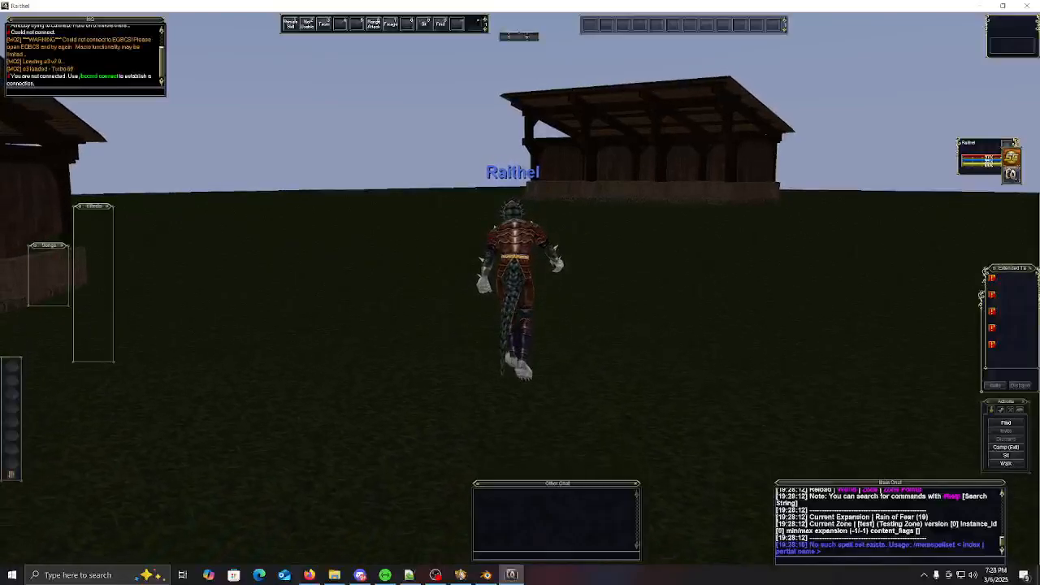
right_click_drag(569, 245, 572, 232)
Run the character across the grass toward the tall box and examine how it and the nearby shed appear in game
key("d")
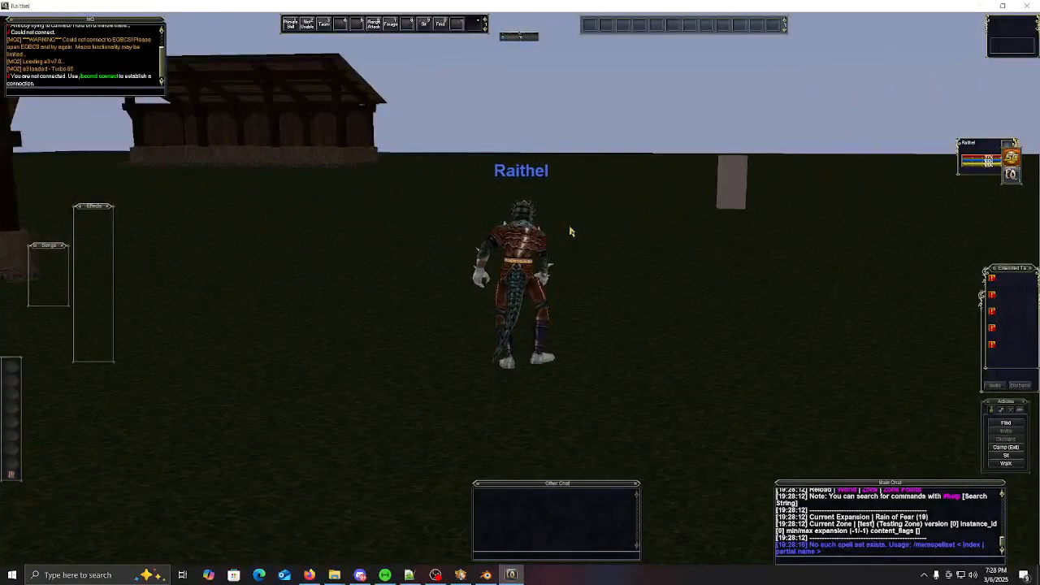
key("d")
right_click_drag(591, 230, 435, 233)
key("d")
key("w")
key("a")
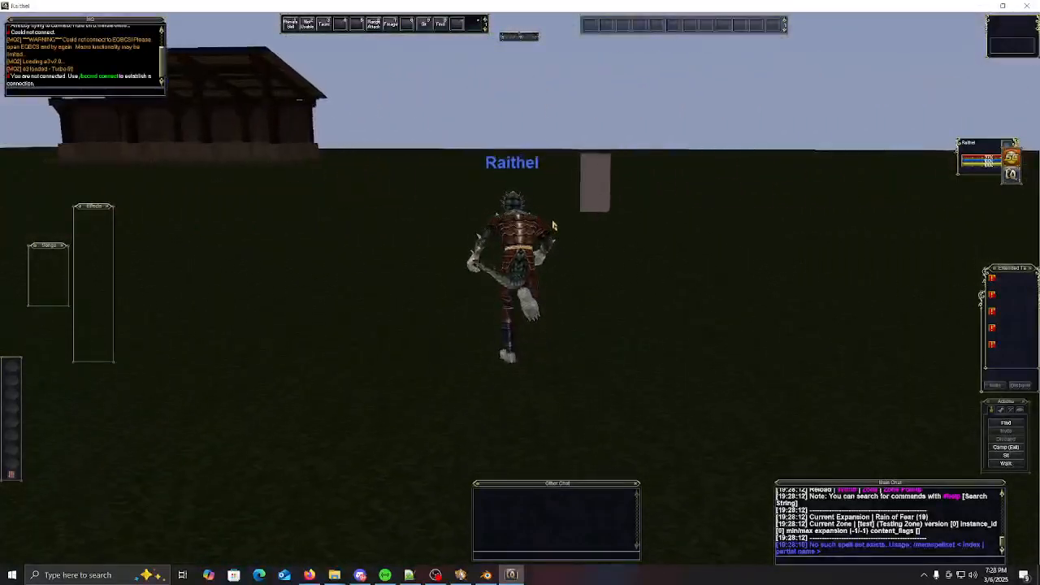
key("w")
mouse_move(590, 255)
right_mouse_down()
mouse_move(595, 236)
mouse_move(595, 270)
mouse_move(590, 237)
right_mouse_up()
key("a")
key("d")
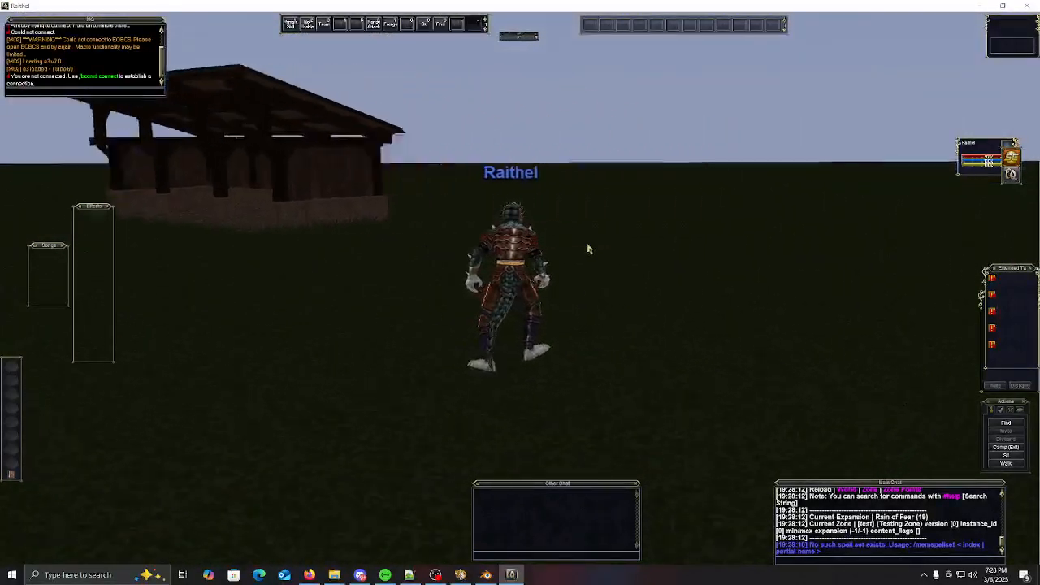